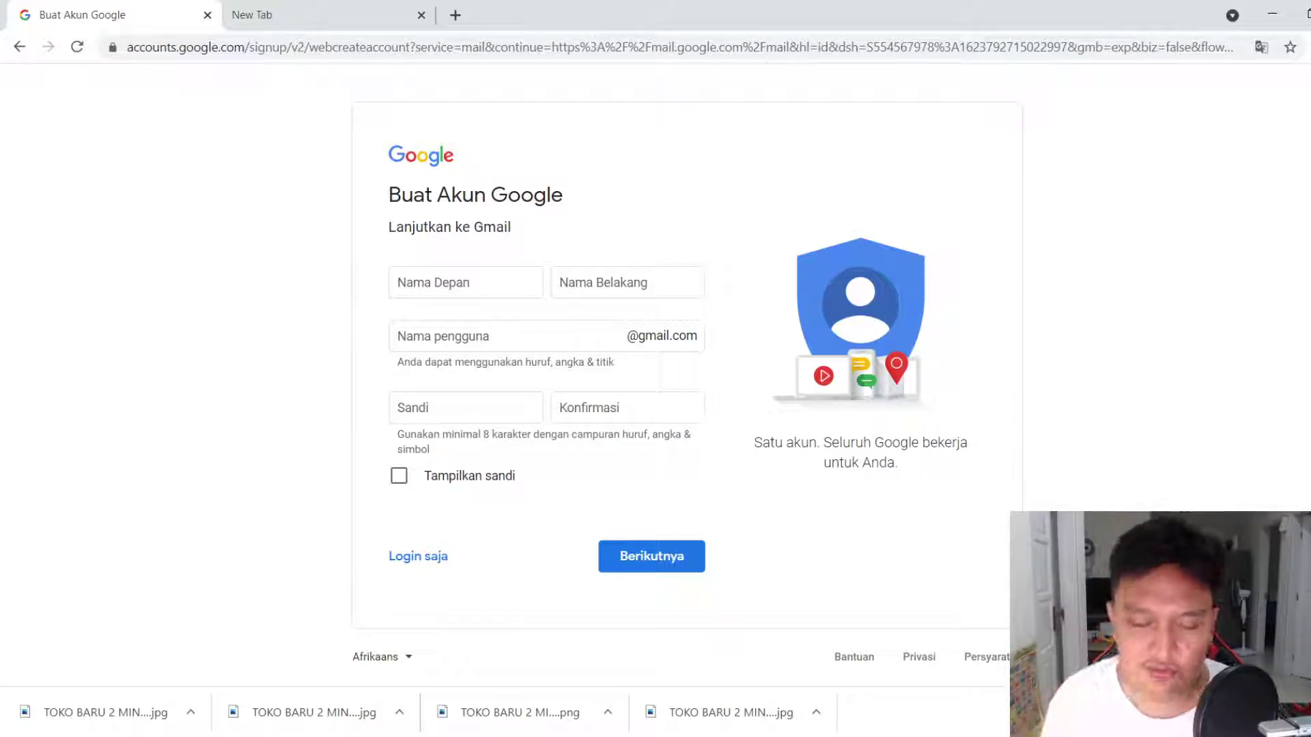
Enter the first name 'safira' and the last name 'id'
click(473, 280)
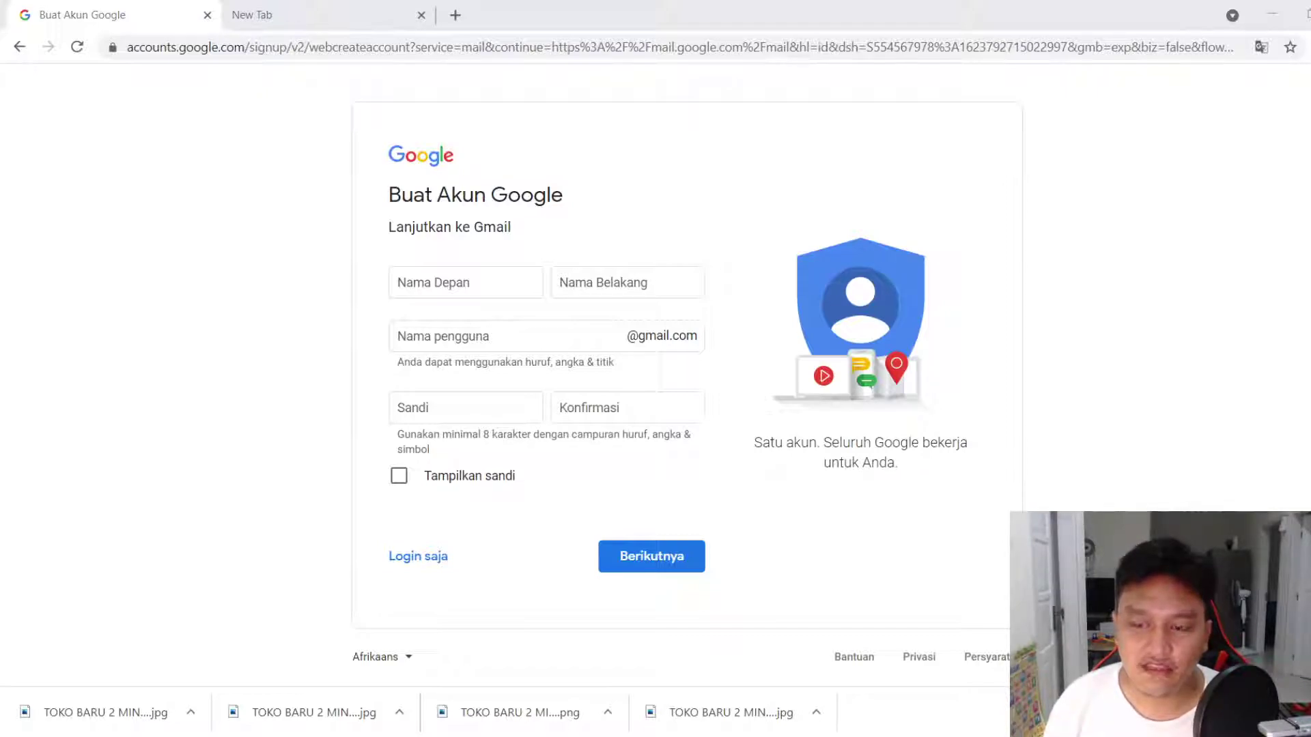
click(464, 282)
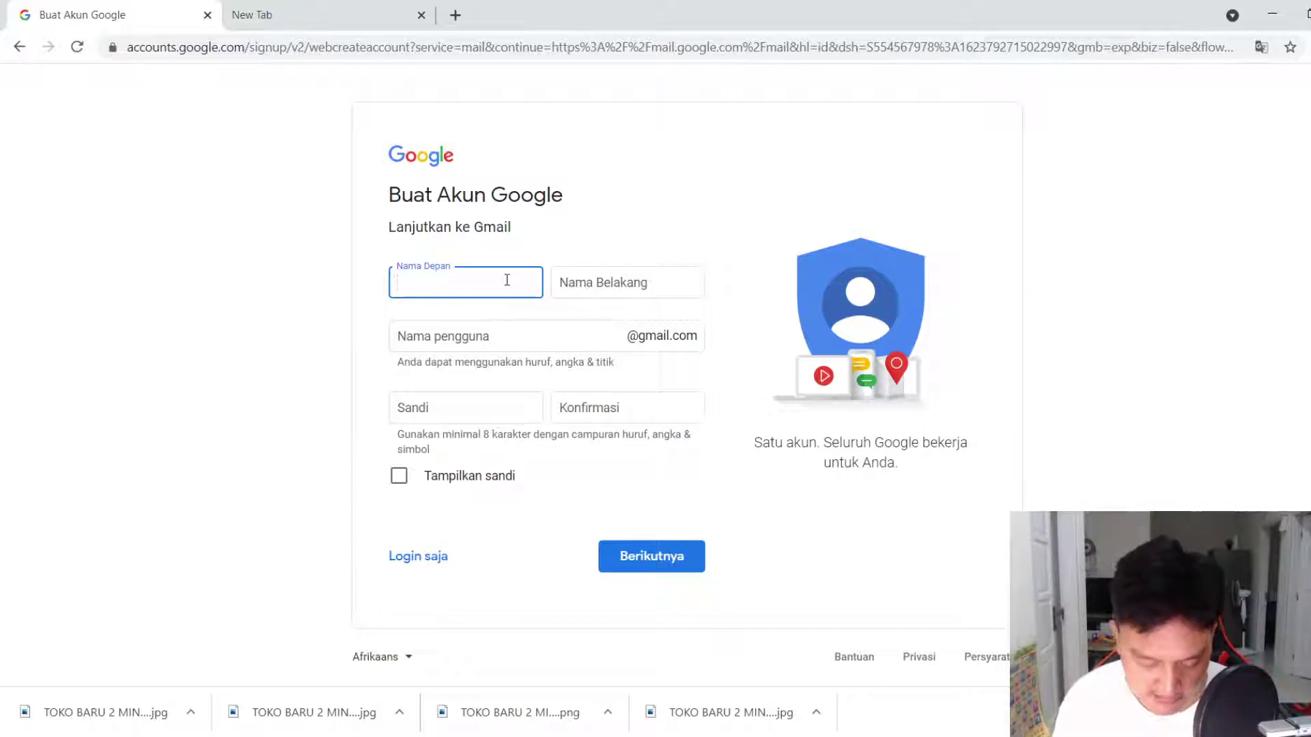
text(safira)
click(617, 292)
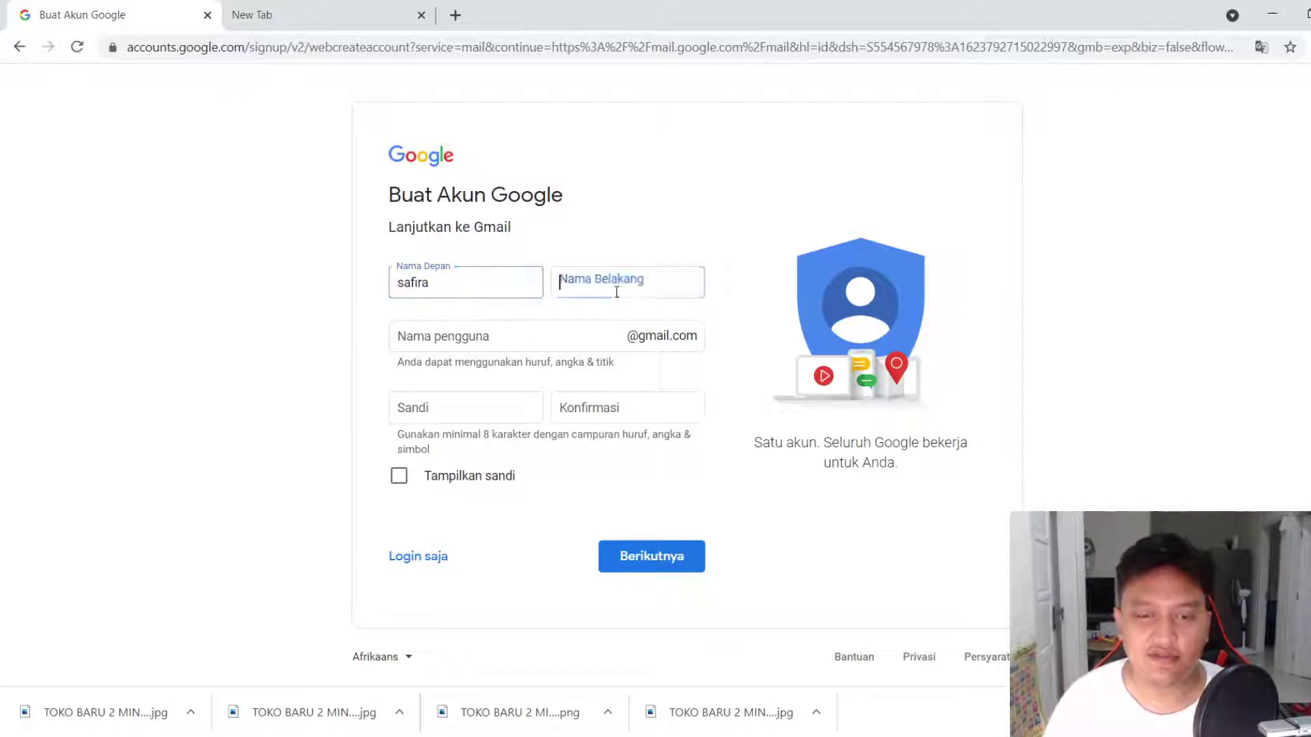
text(id)
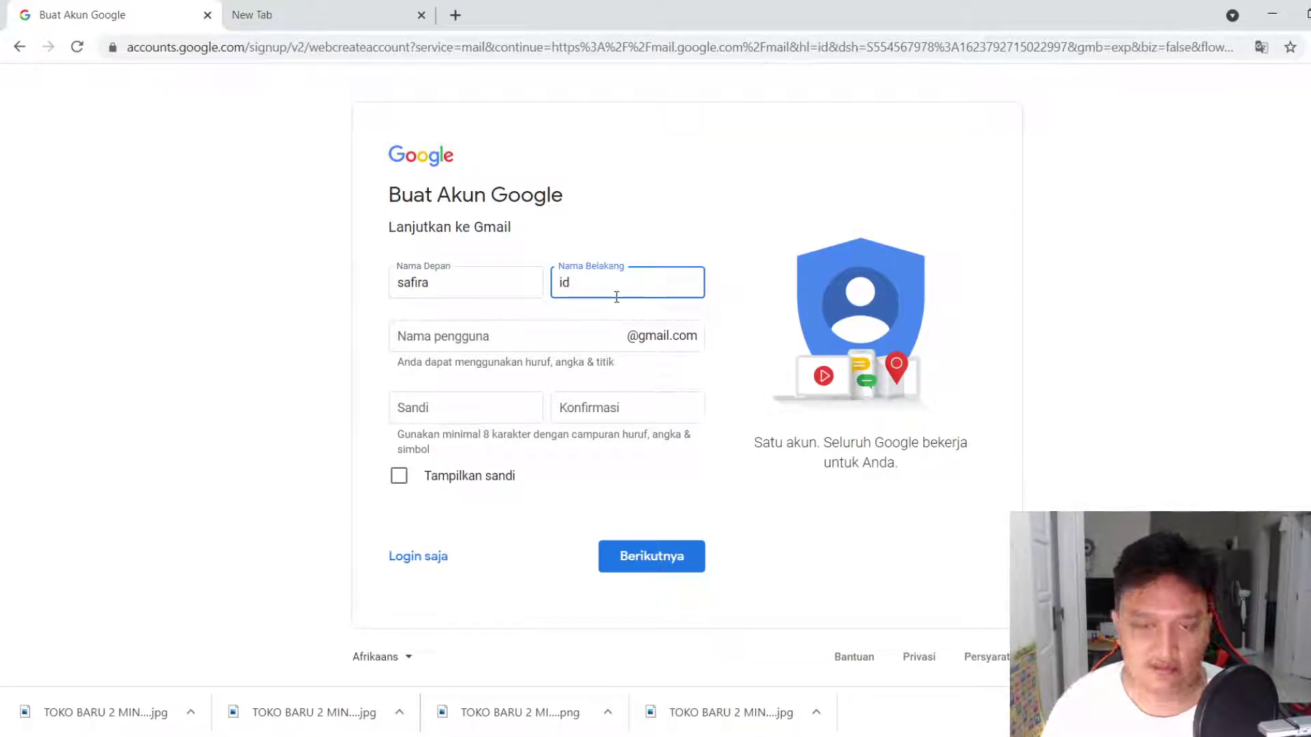
click(568, 346)
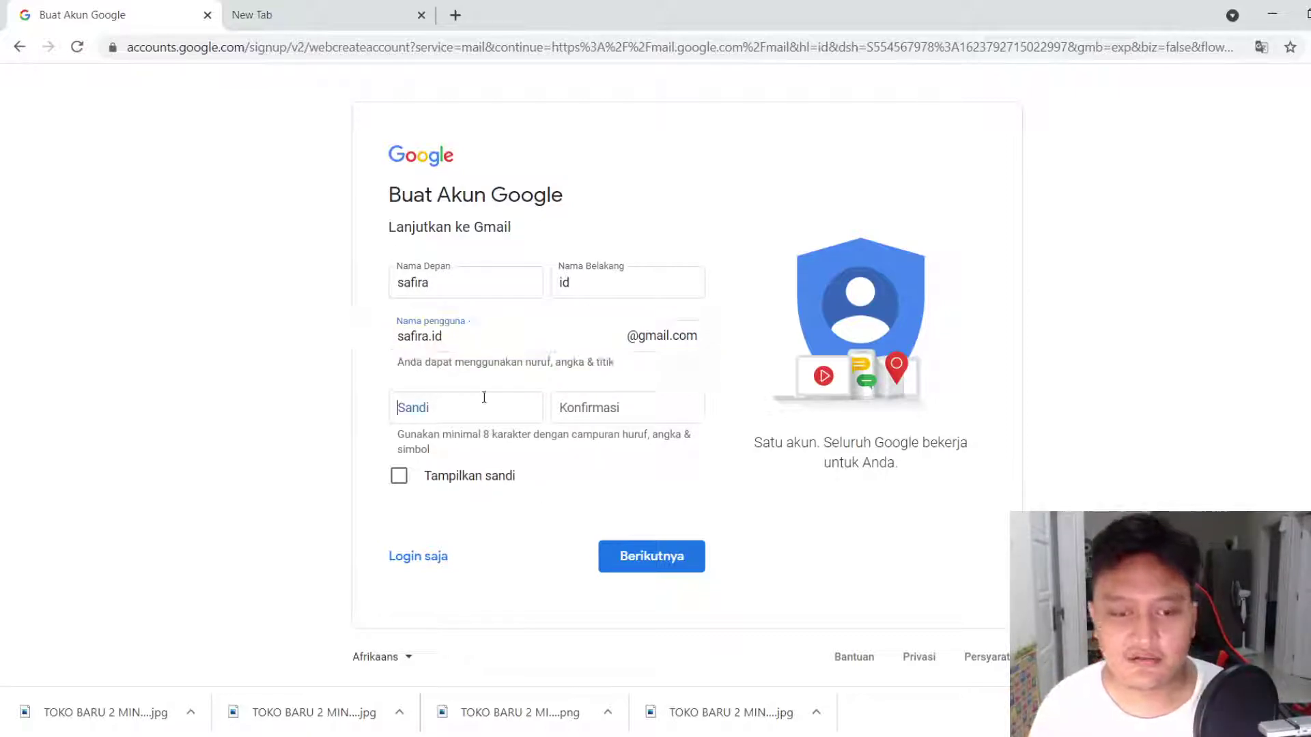
click(483, 397)
text(s********)
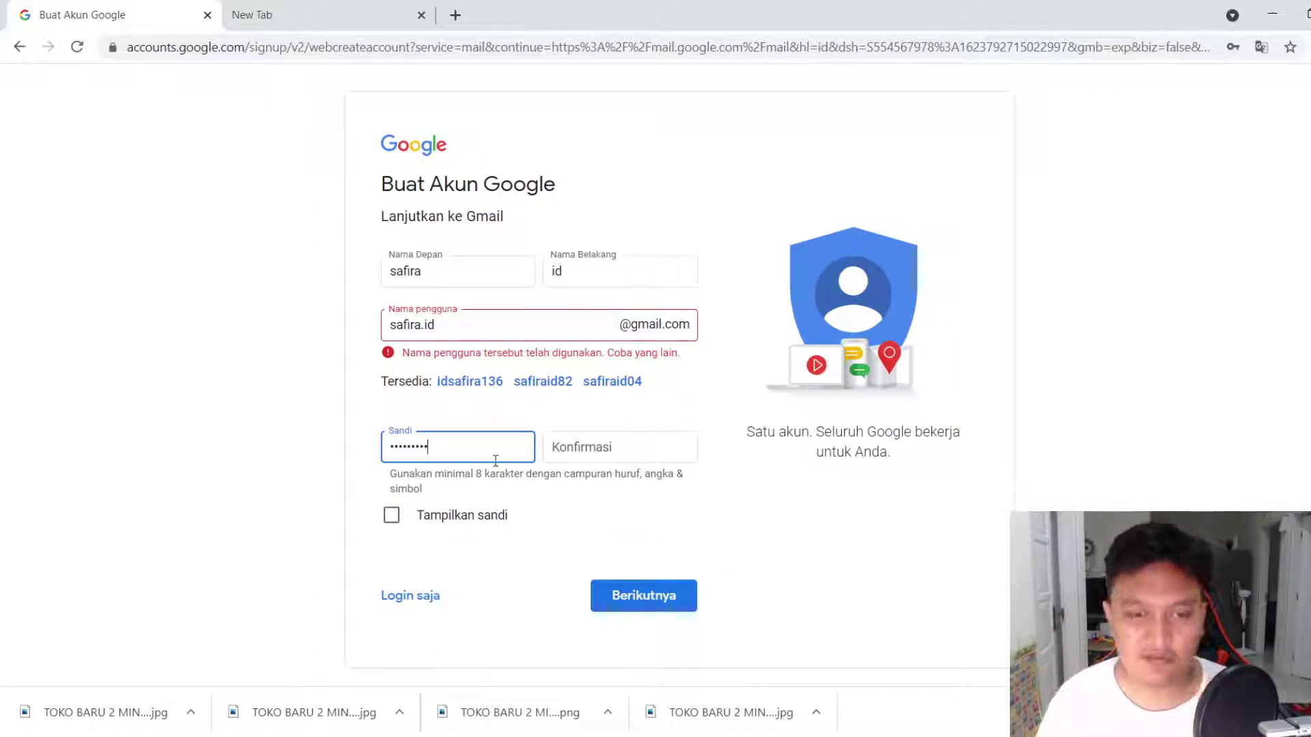
click(616, 448)
text(s*****)
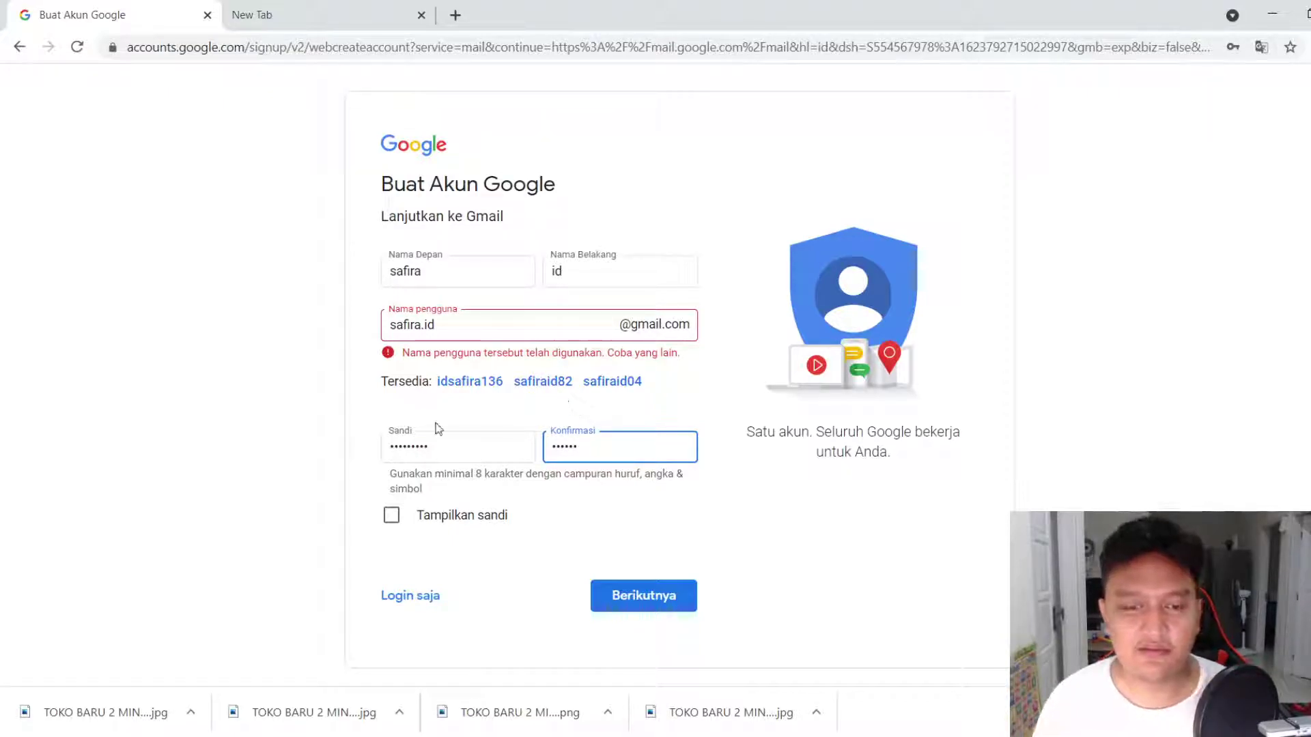
text(***)
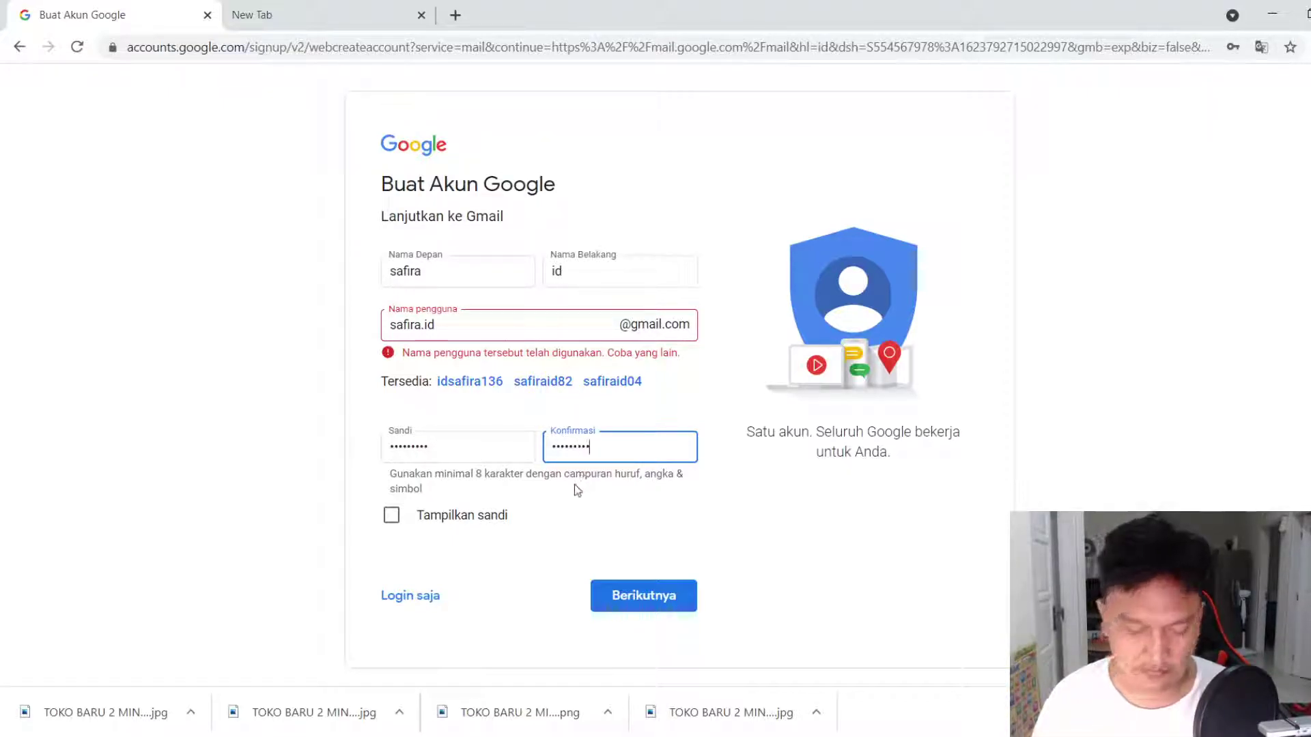
Revise the username ending and retype '.id' after it
click(453, 320)
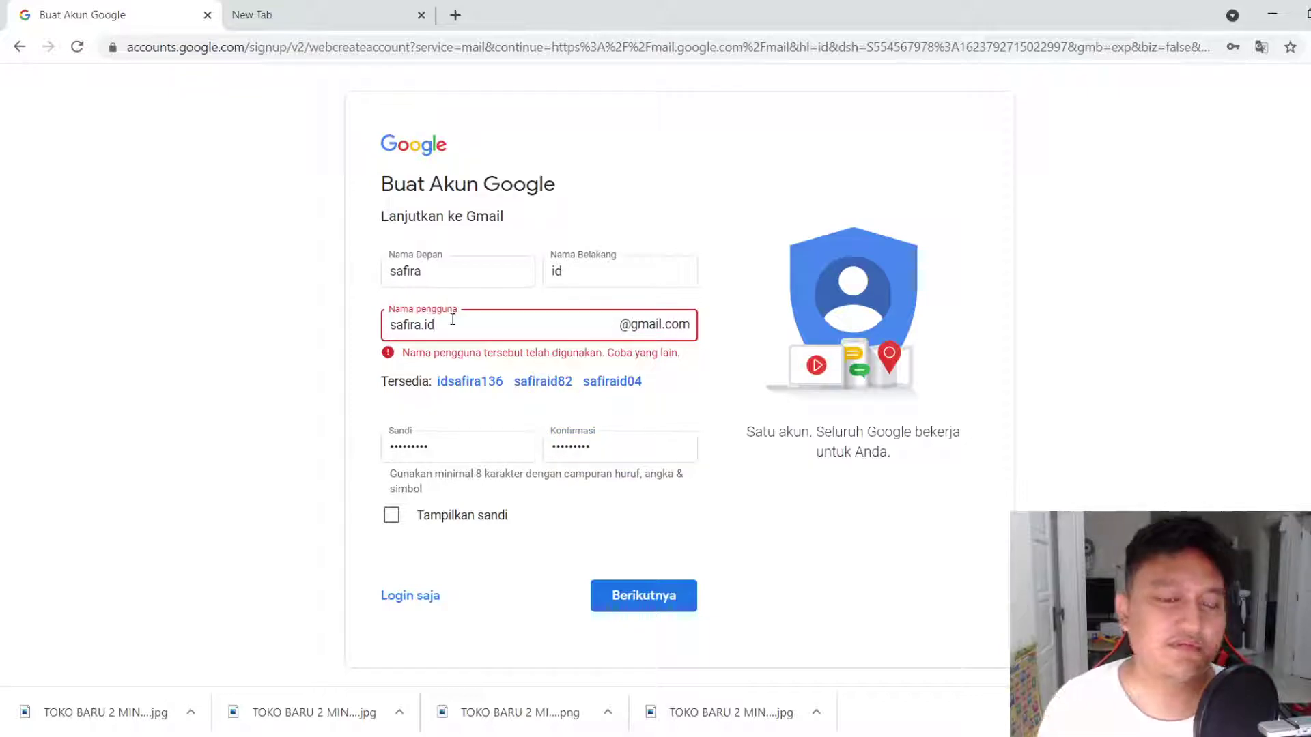
key(BackSpace)
key(BackSpace)
key(BackSpace)
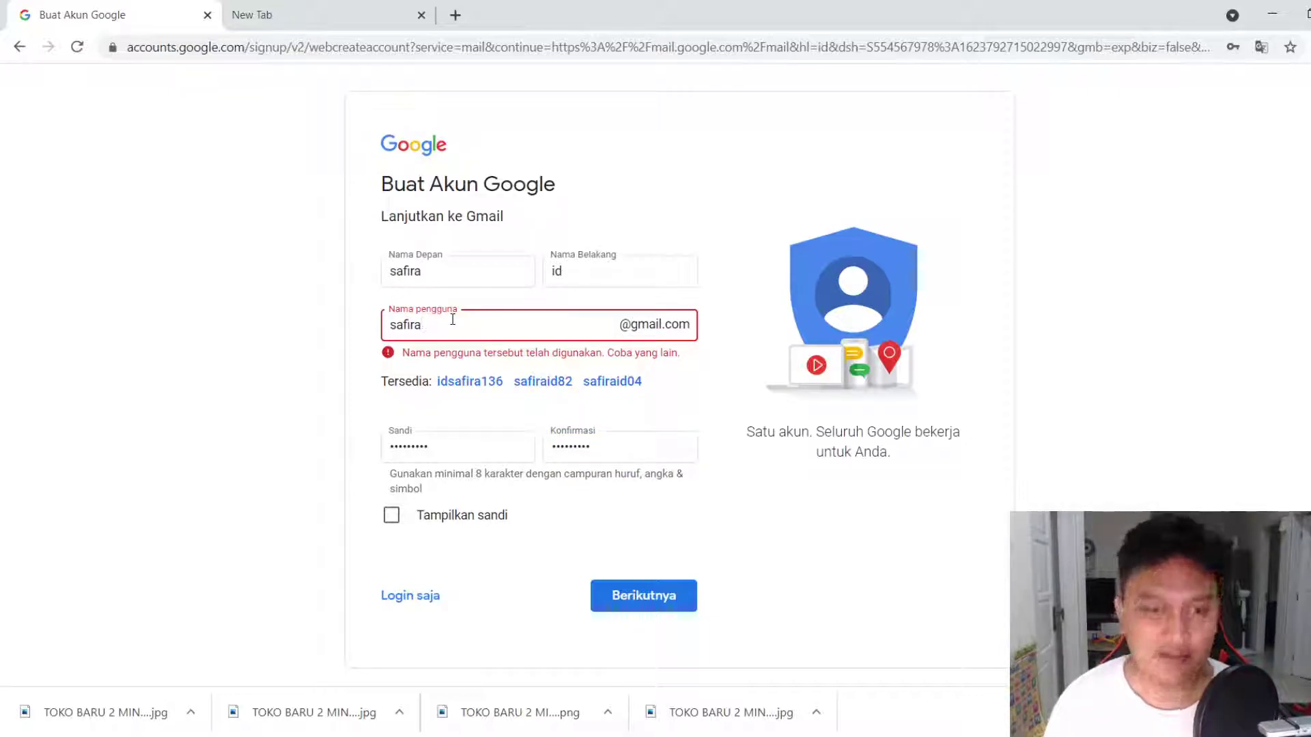
text(.)
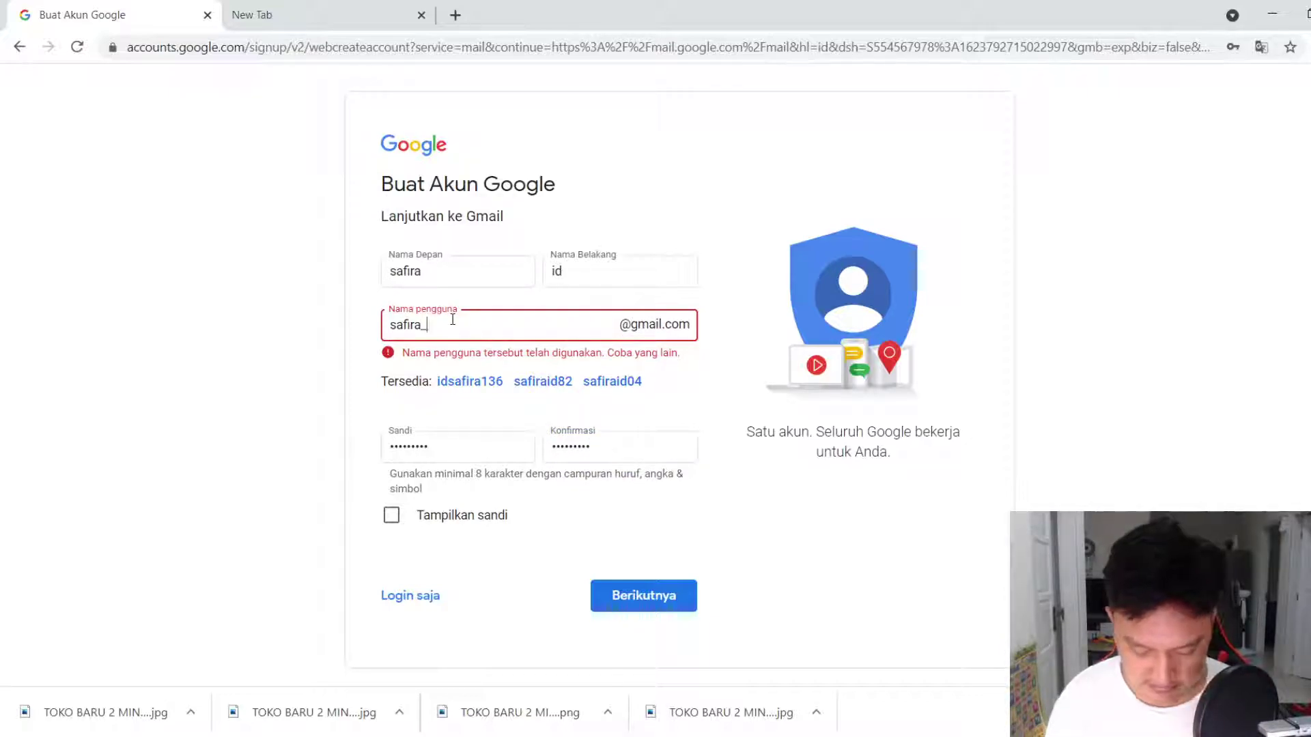
key(BackSpace)
text(id)
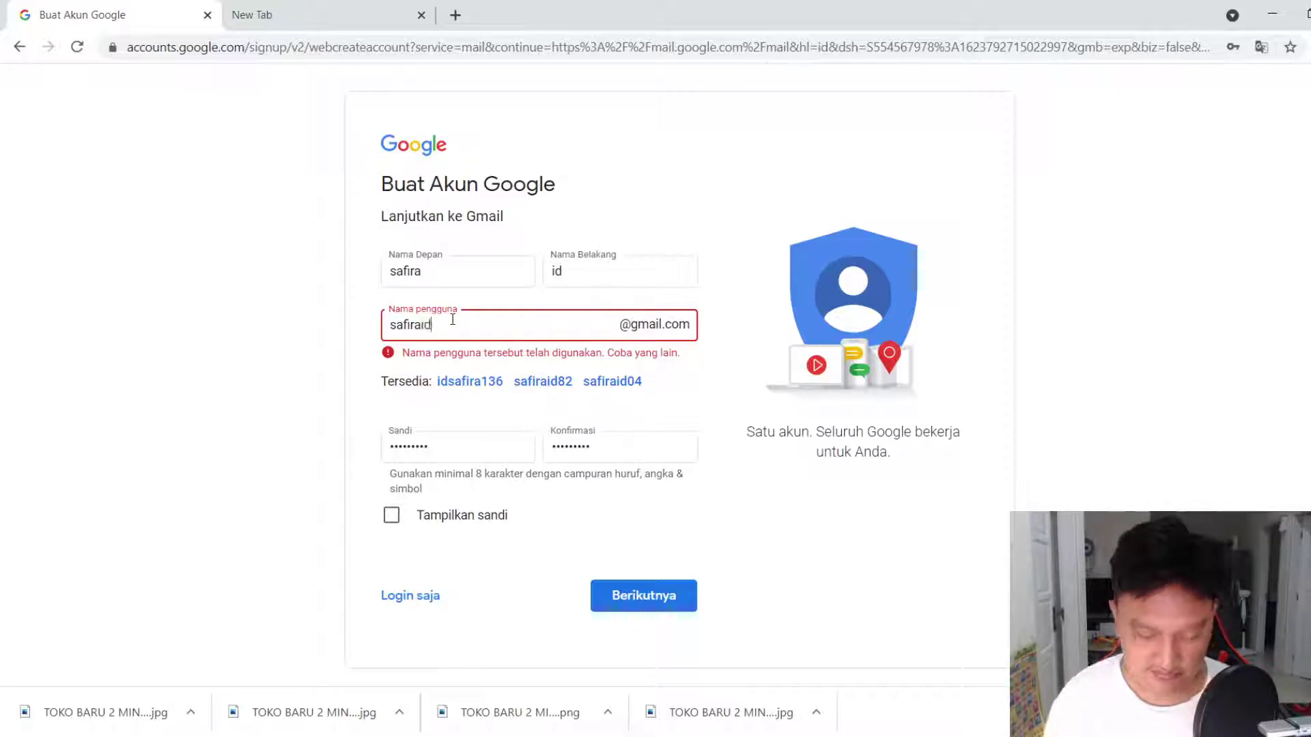
click(618, 594)
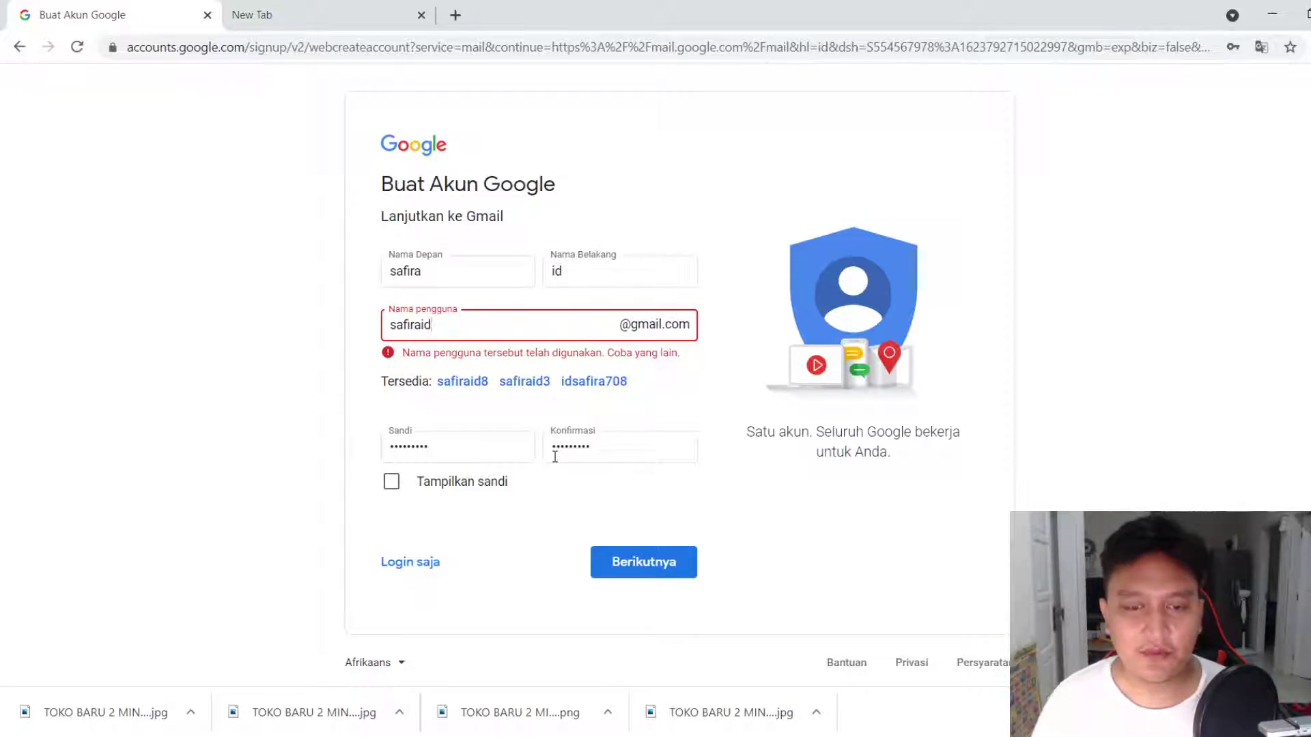
key(BackSpace)
key(BackSpace)
text(_id)
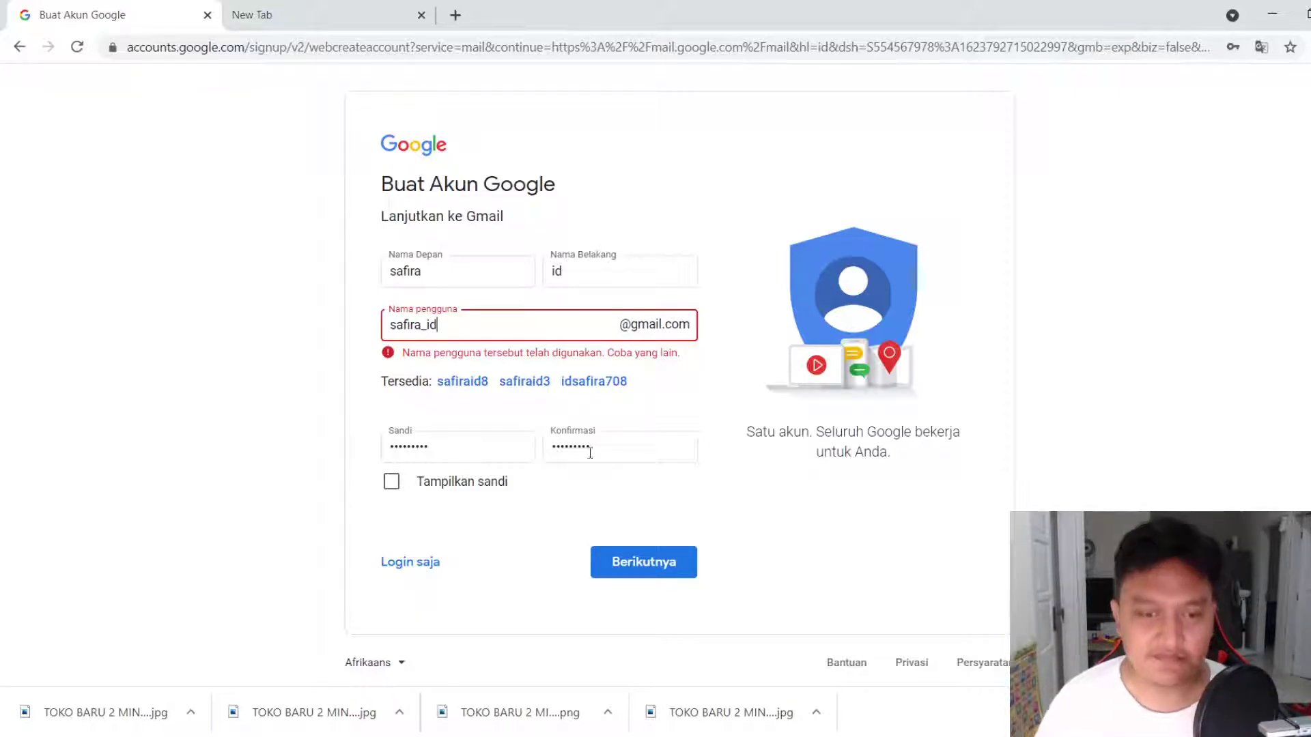
click(649, 570)
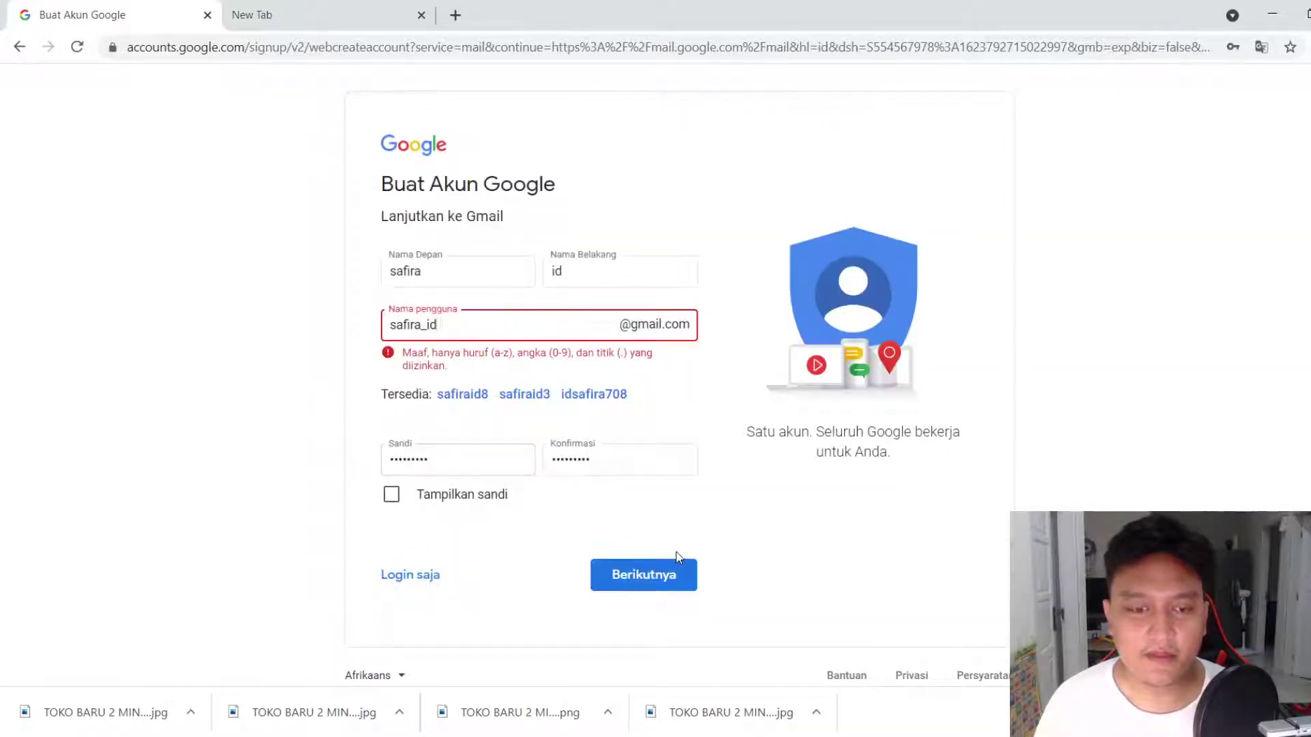
key(BackSpace)
key(BackSpace)
key(BackSpace)
text(2021)
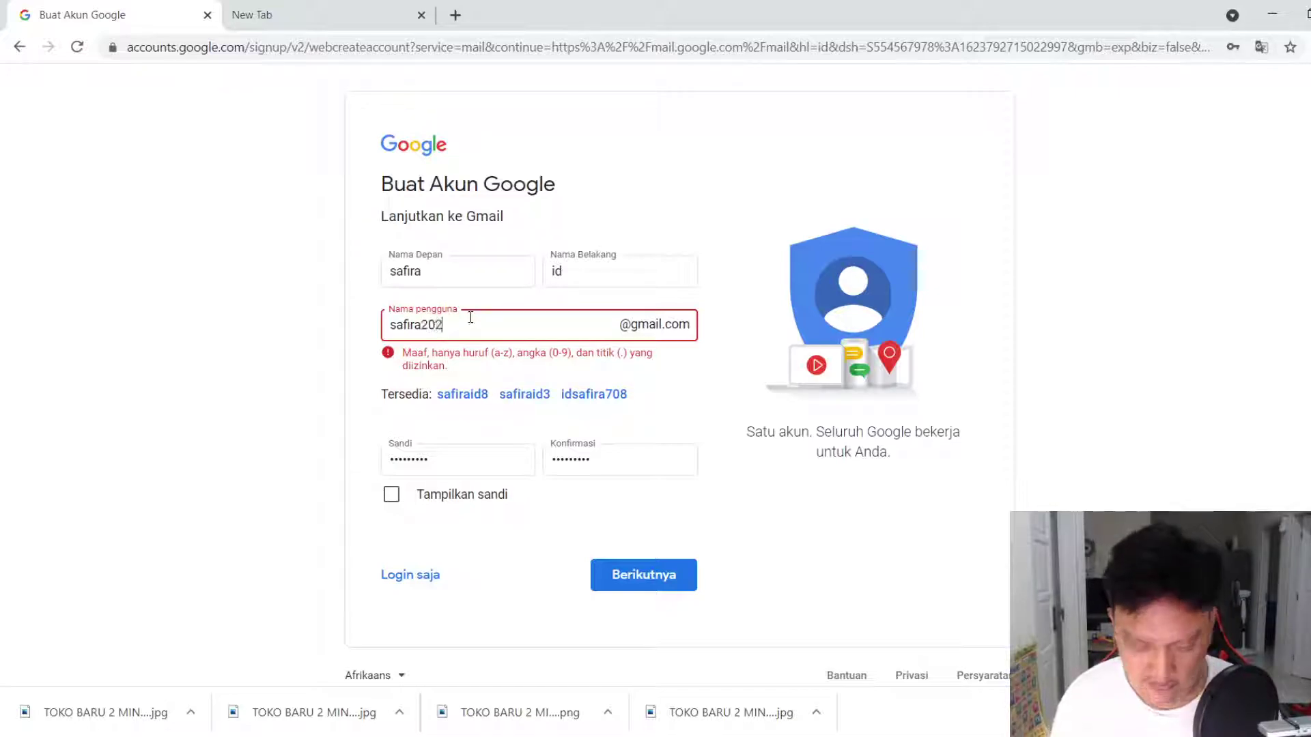
click(619, 591)
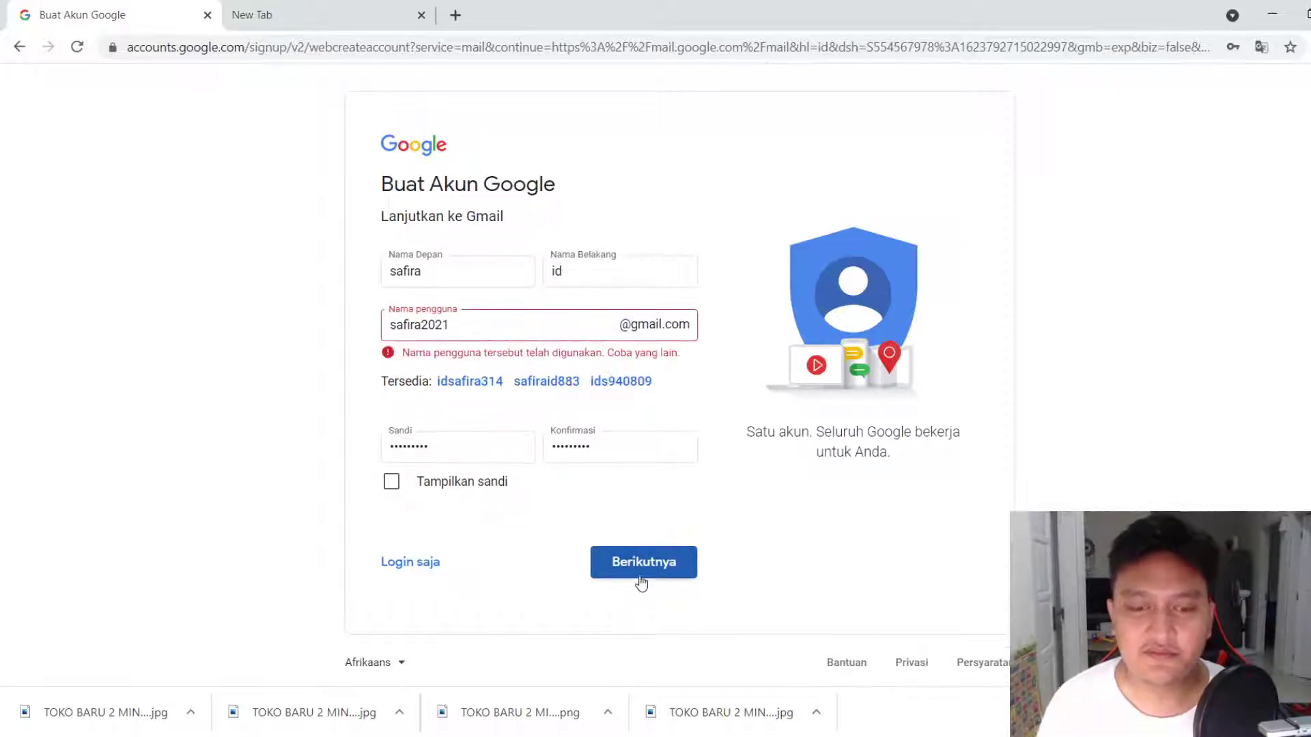
click(467, 323)
key(BackSpace)
key(BackSpace)
key(BackSpace)
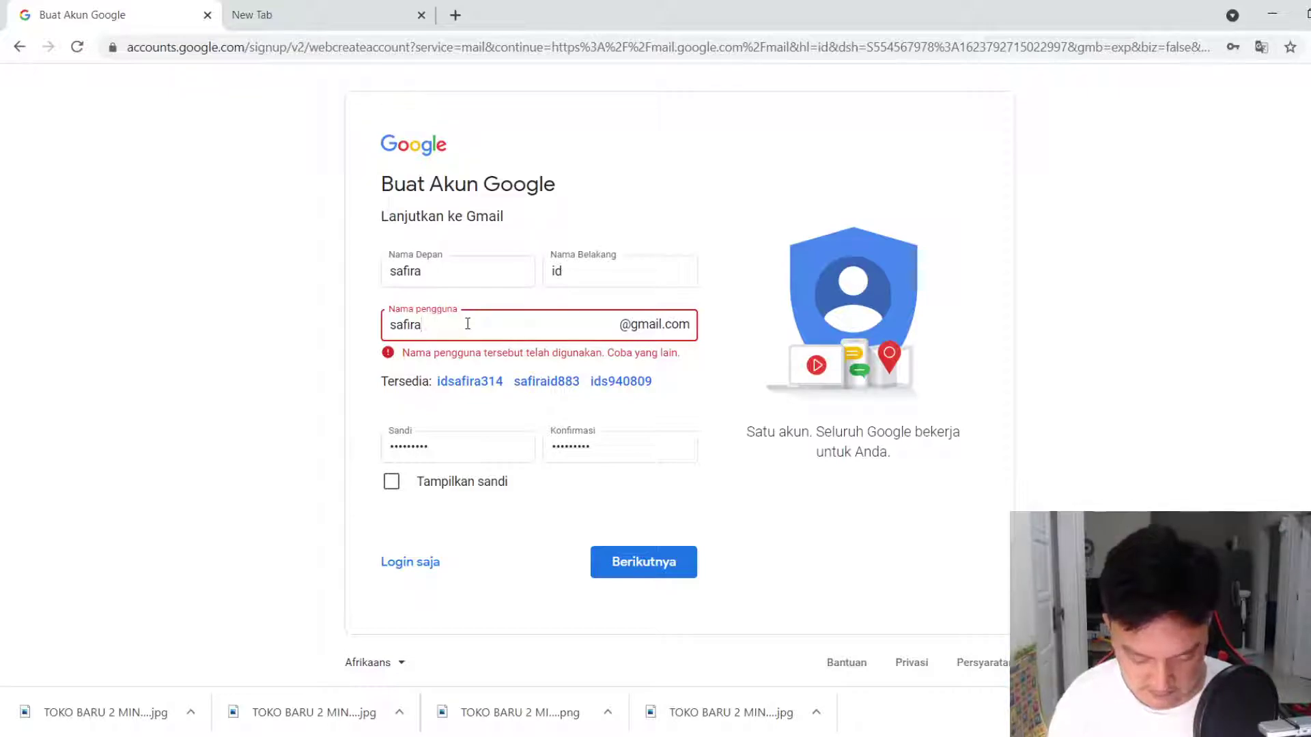
text(1milyar)
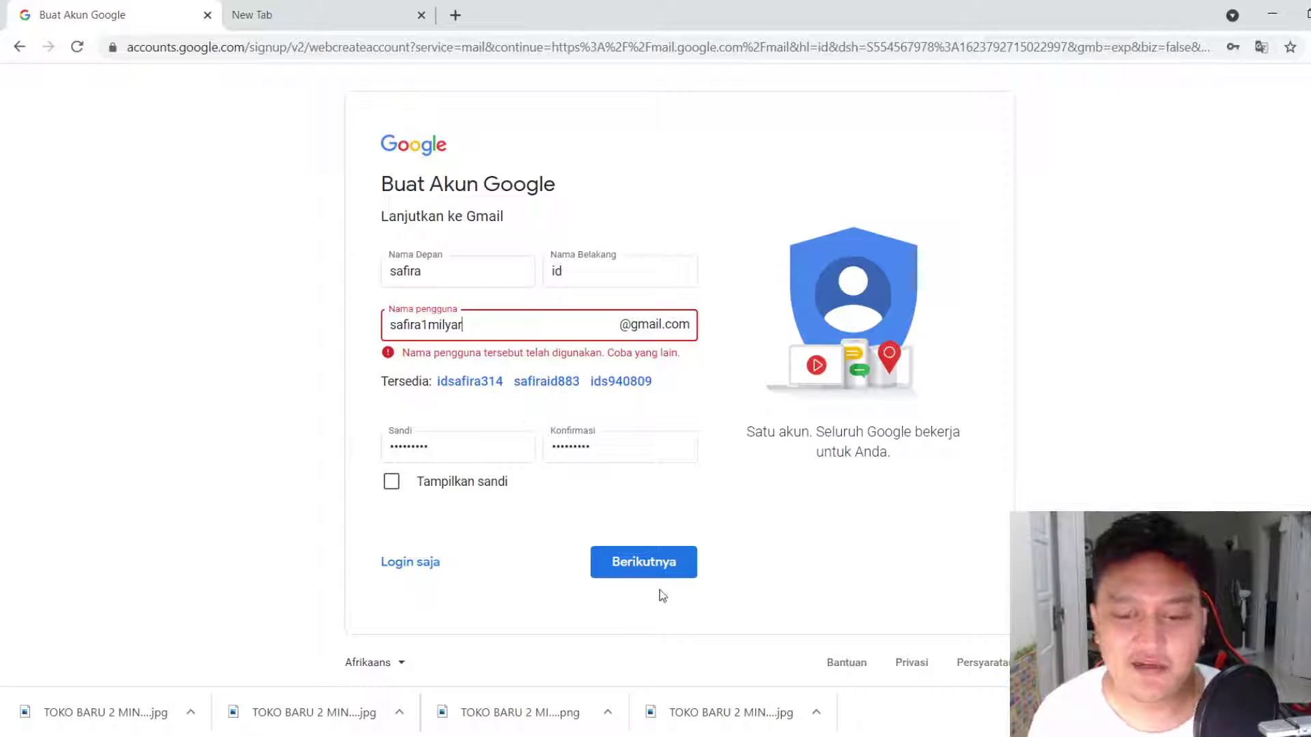
click(646, 572)
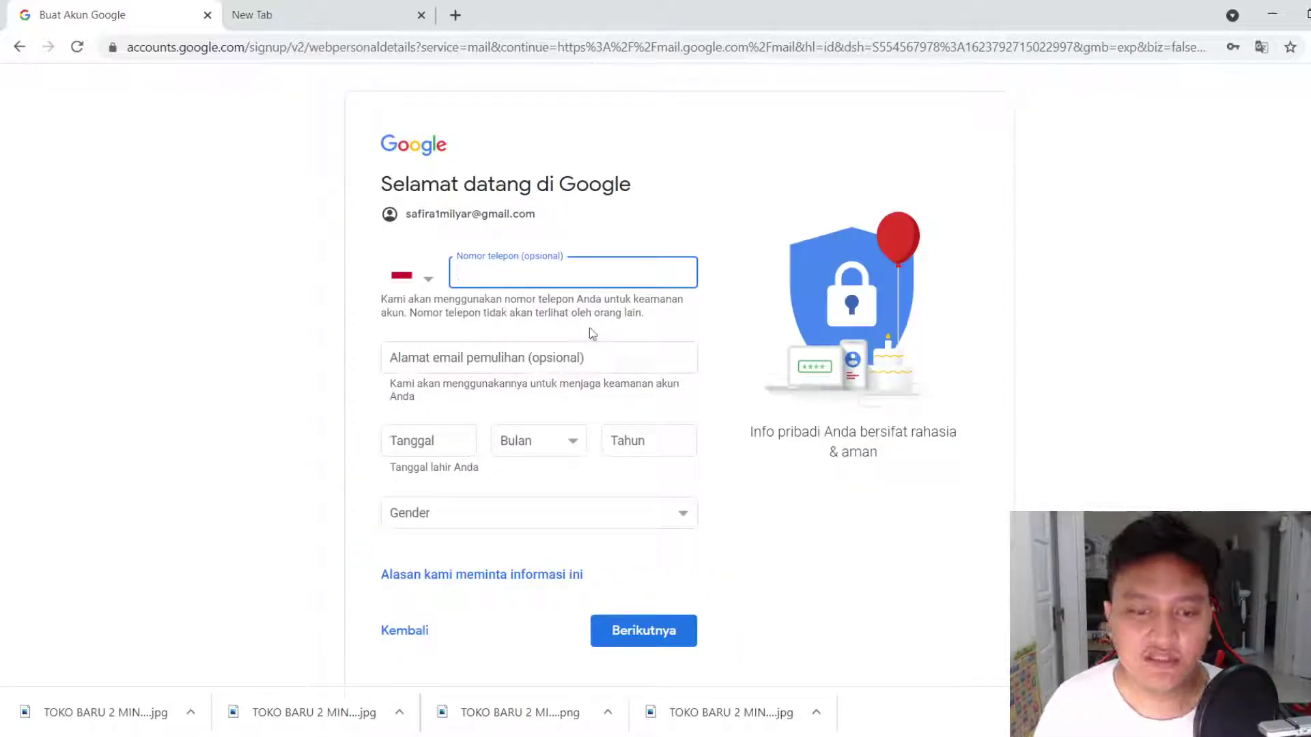
click(462, 443)
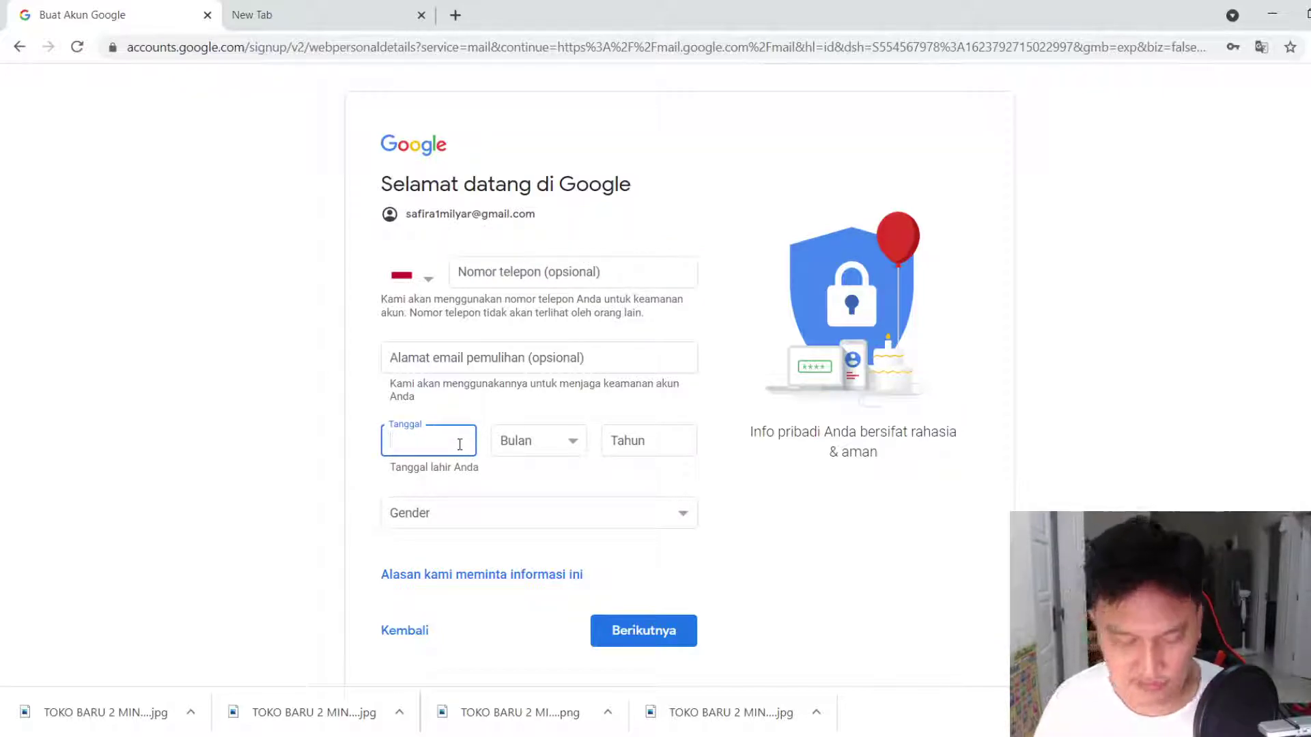
text(15)
click(539, 441)
click(556, 625)
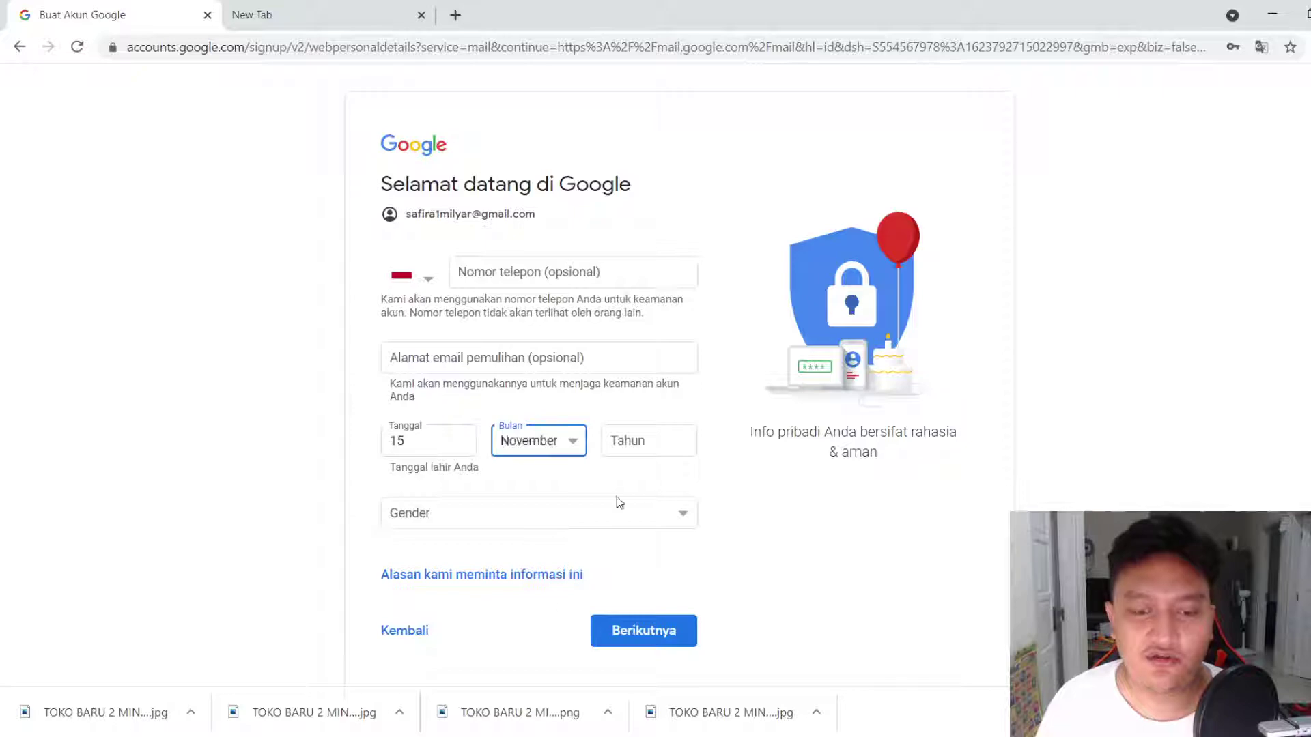
click(659, 440)
text(1989)
key(Tab)
key(Down)
key(Down)
click(642, 624)
Agree to Privasi dan Persyaratan with Saya setuju, then scroll through the new Gmail inbox
scroll(688, 395, down, 15)
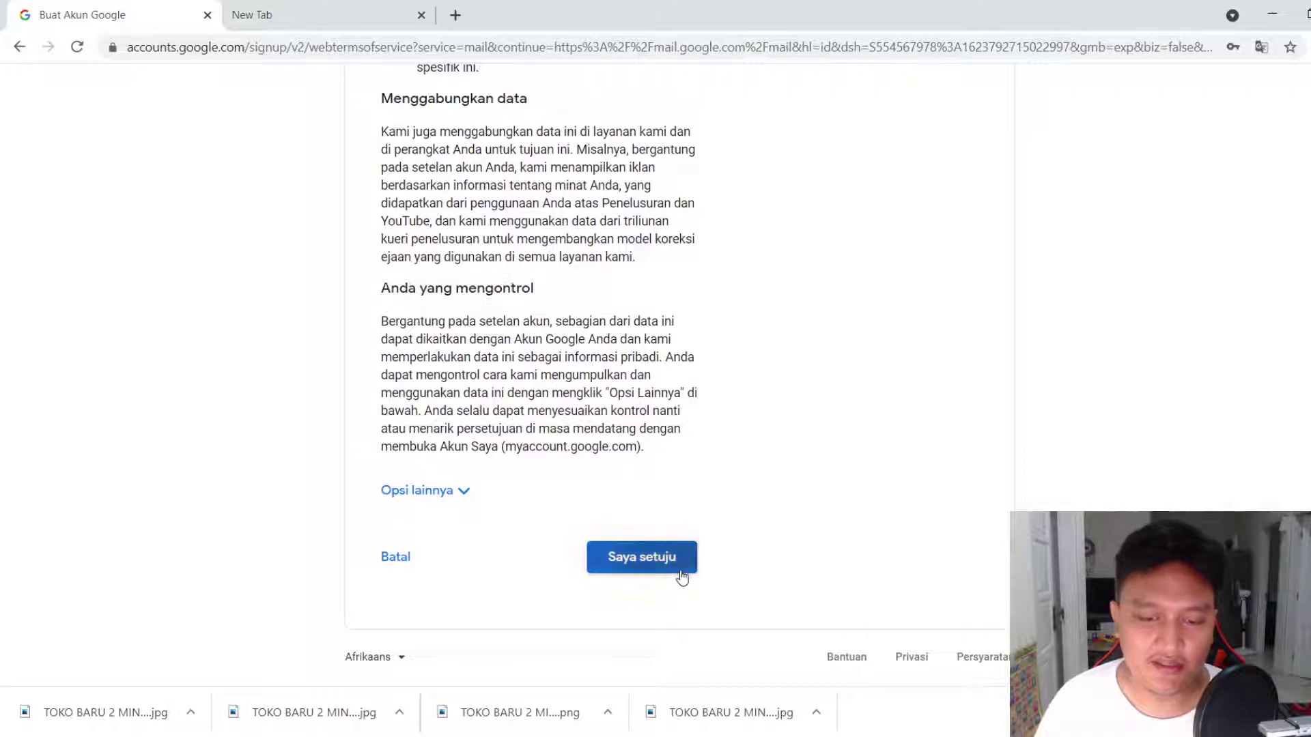
click(680, 570)
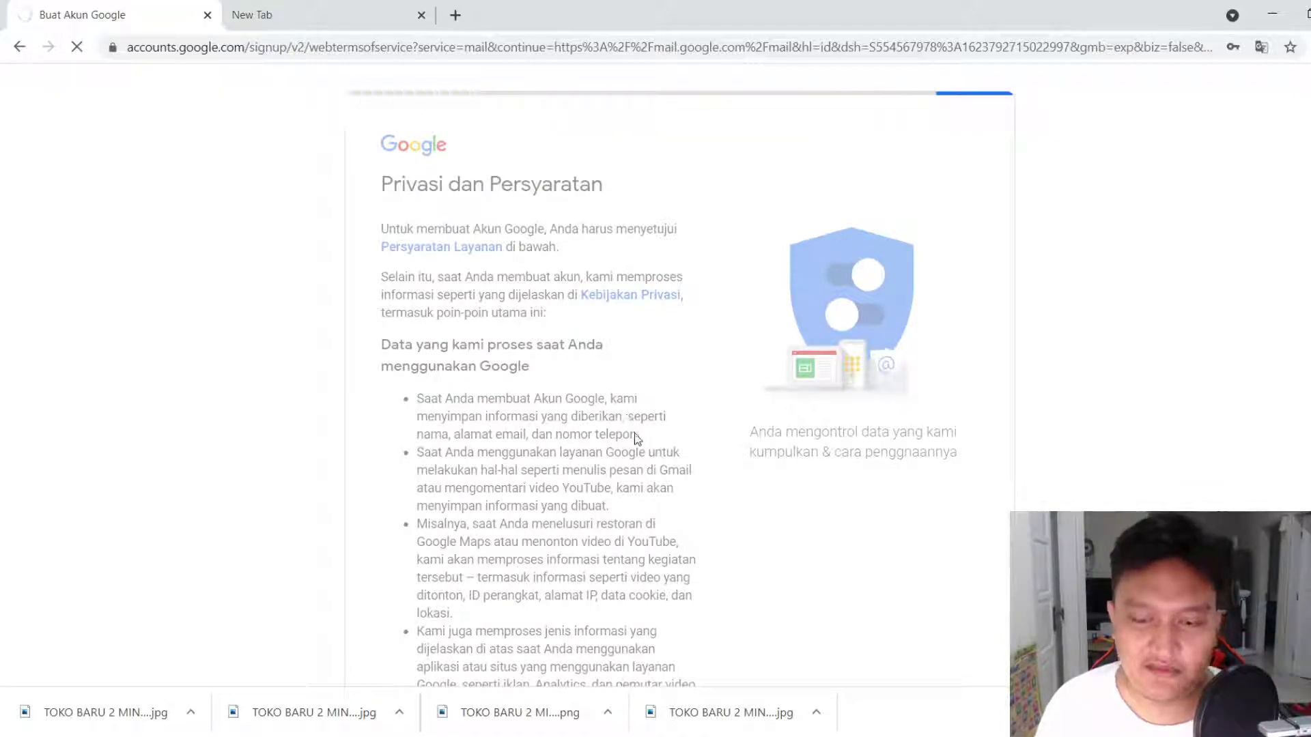
scroll(635, 437, down, 10)
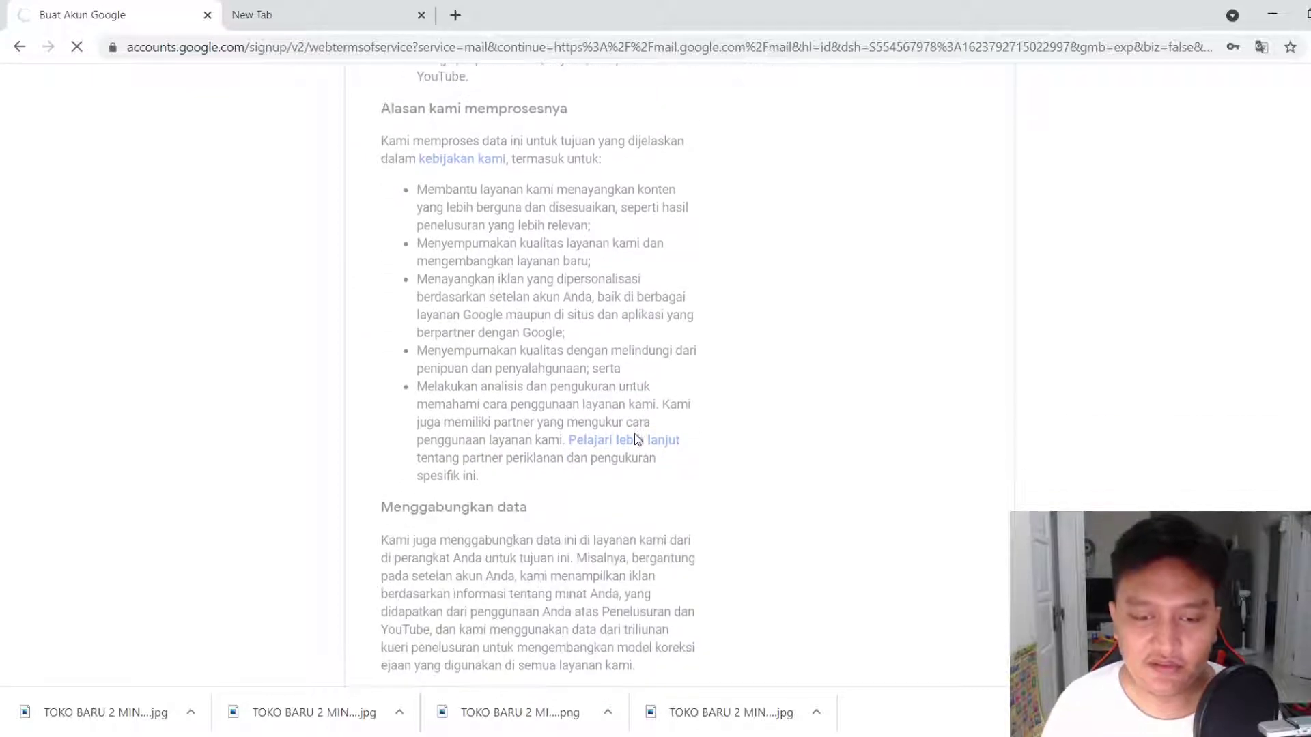
scroll(635, 437, down, 4)
scroll(635, 438, down, 2)
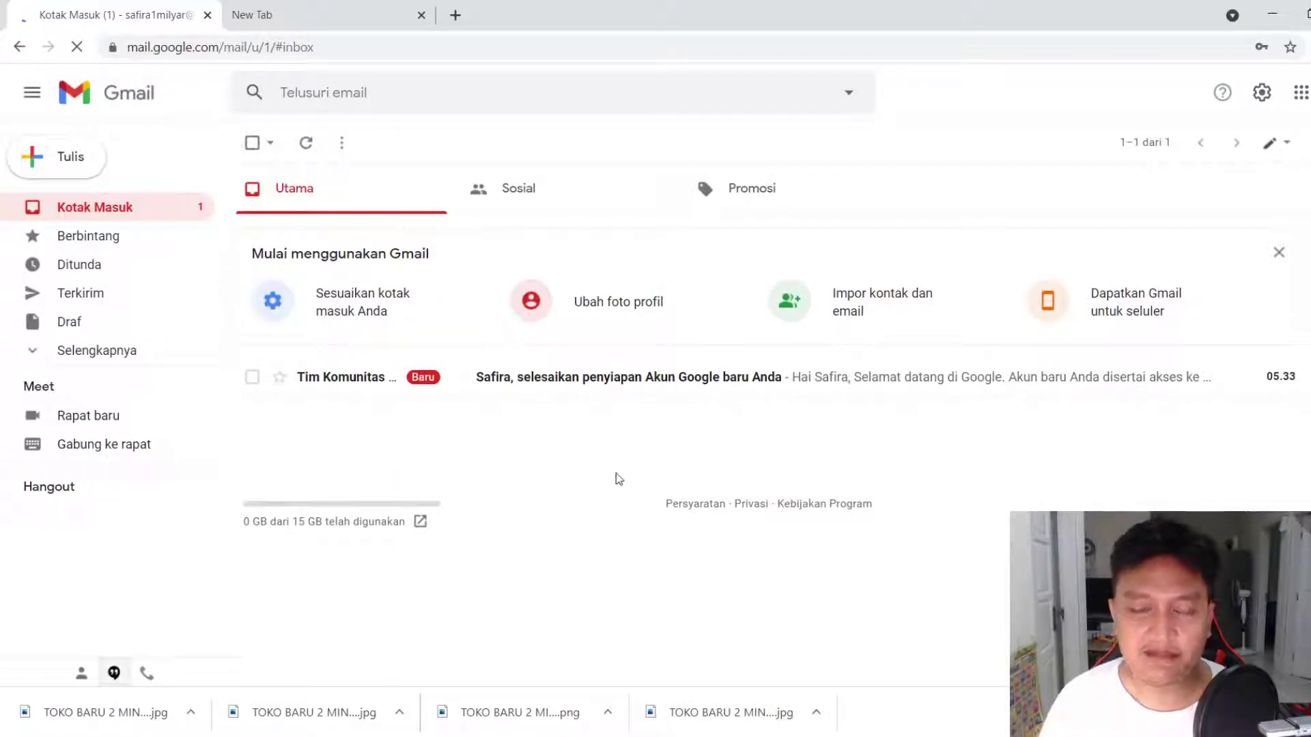
Load berdu.id in the empty second Chrome tab
click(325, 8)
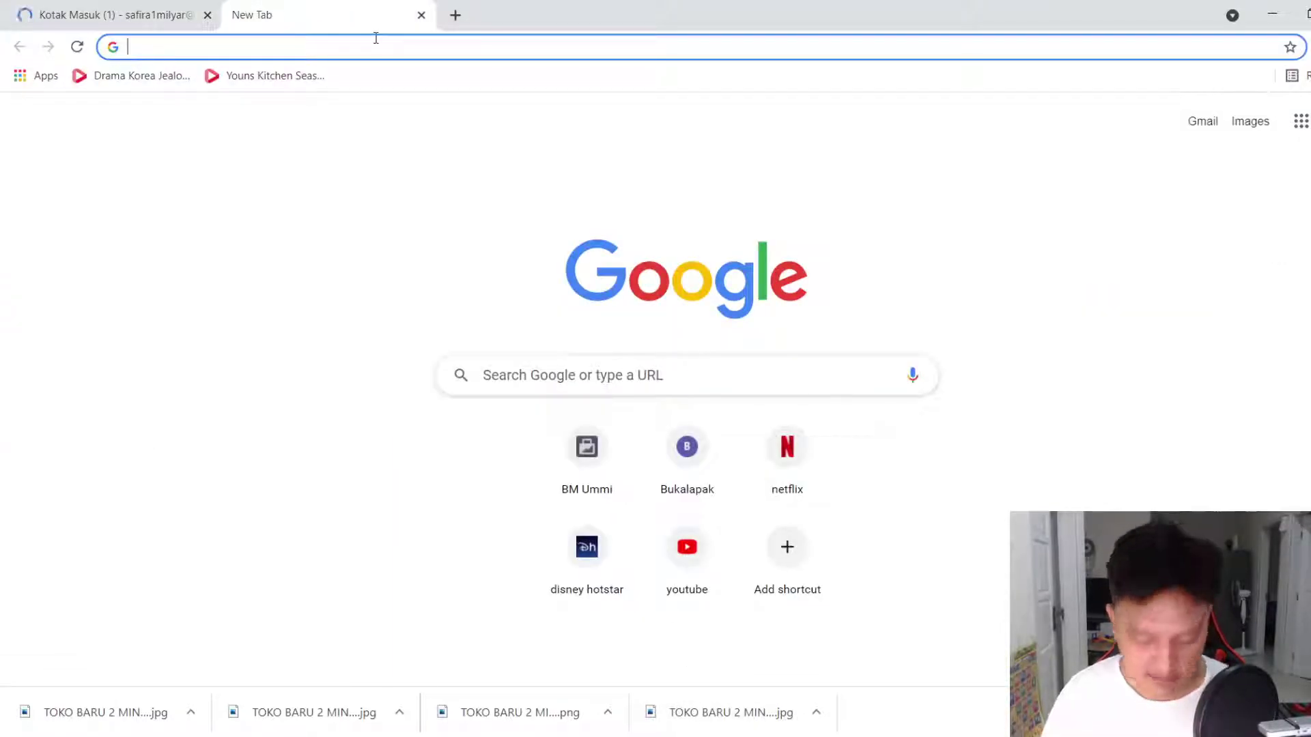
text(berdu.id)
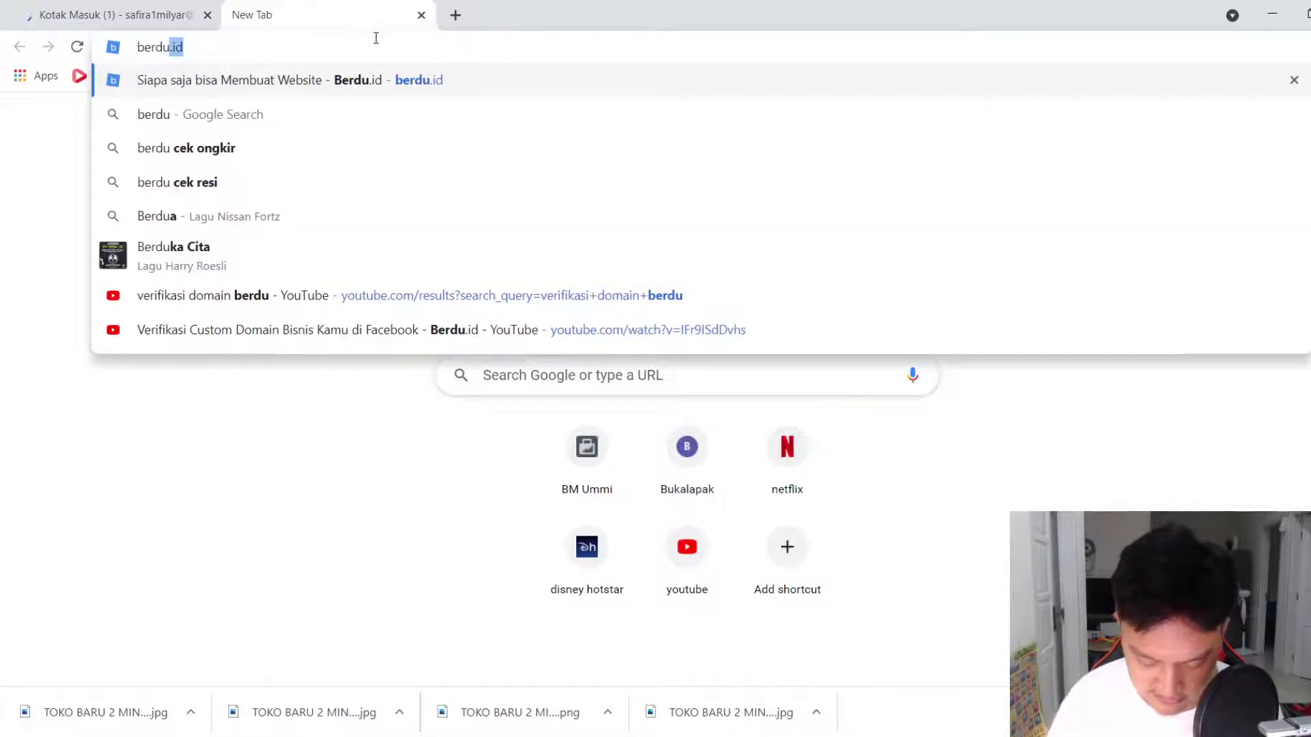
key(Return)
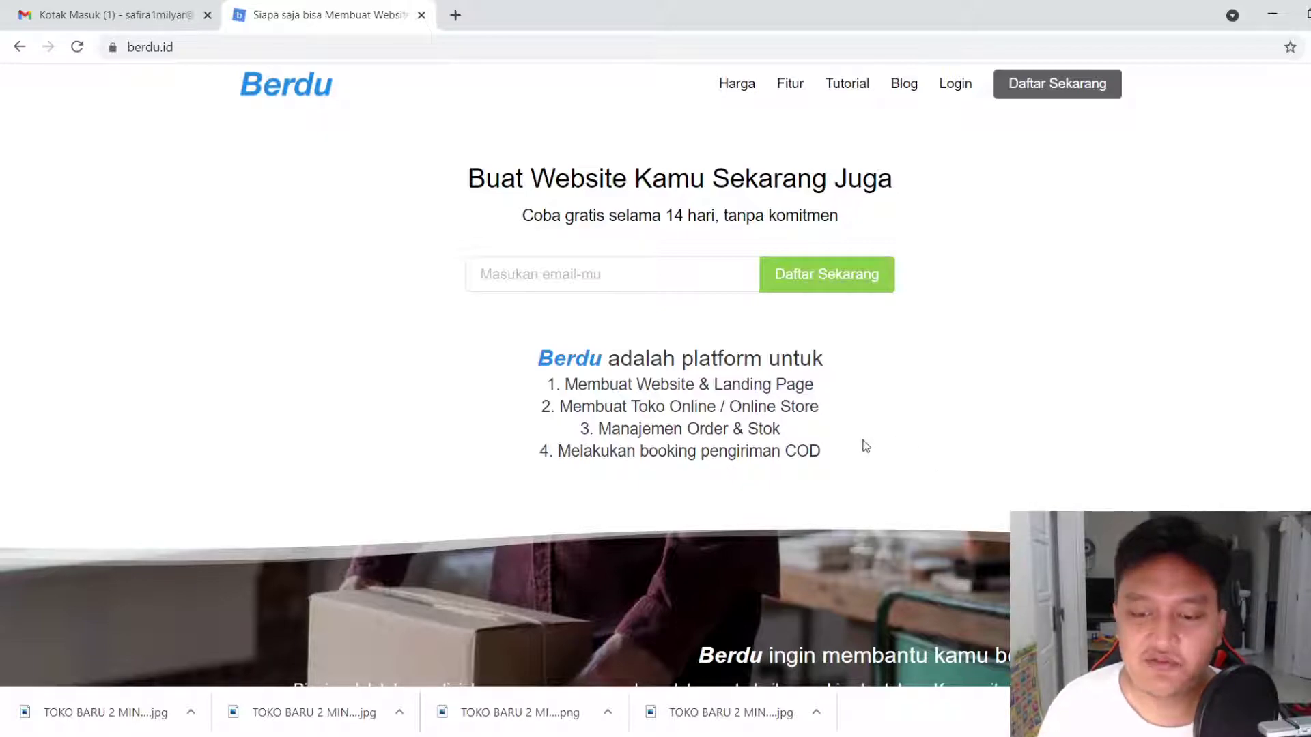
scroll(864, 445, down, 1)
scroll(863, 445, up, 1)
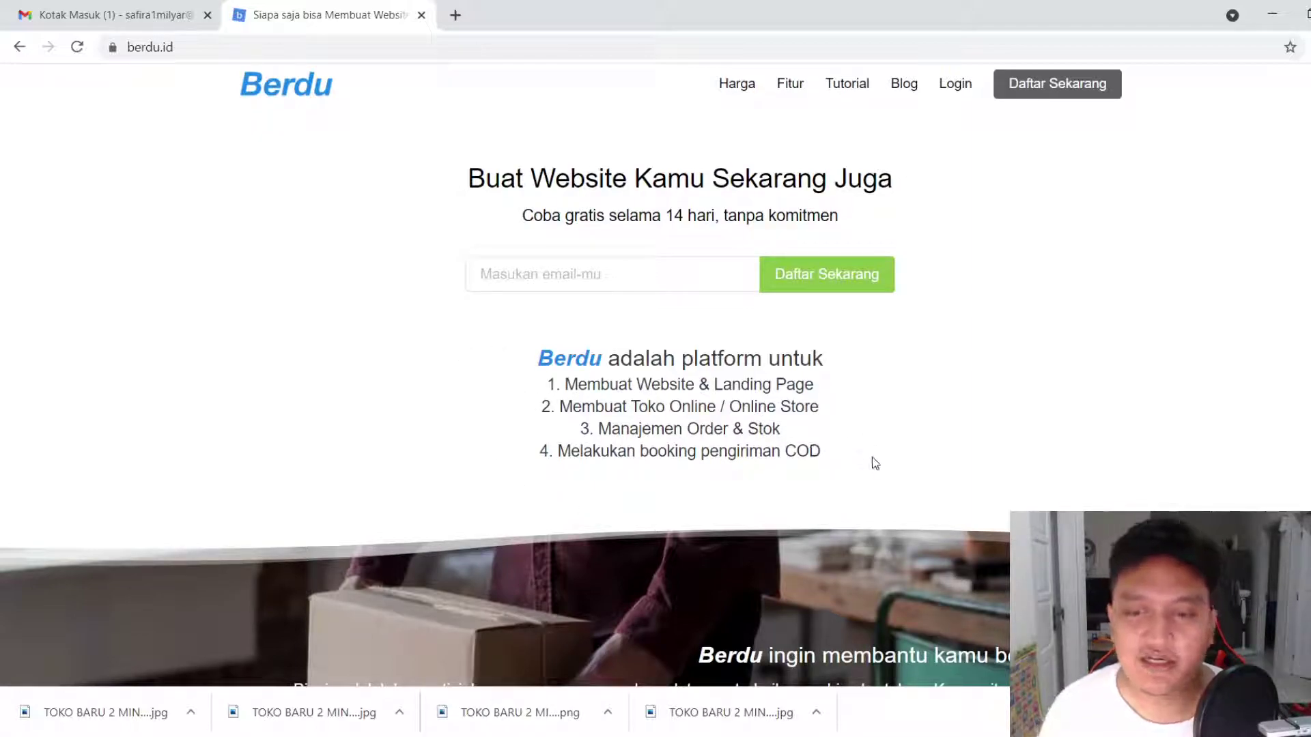
scroll(834, 459, down, 3)
scroll(834, 457, up, 3)
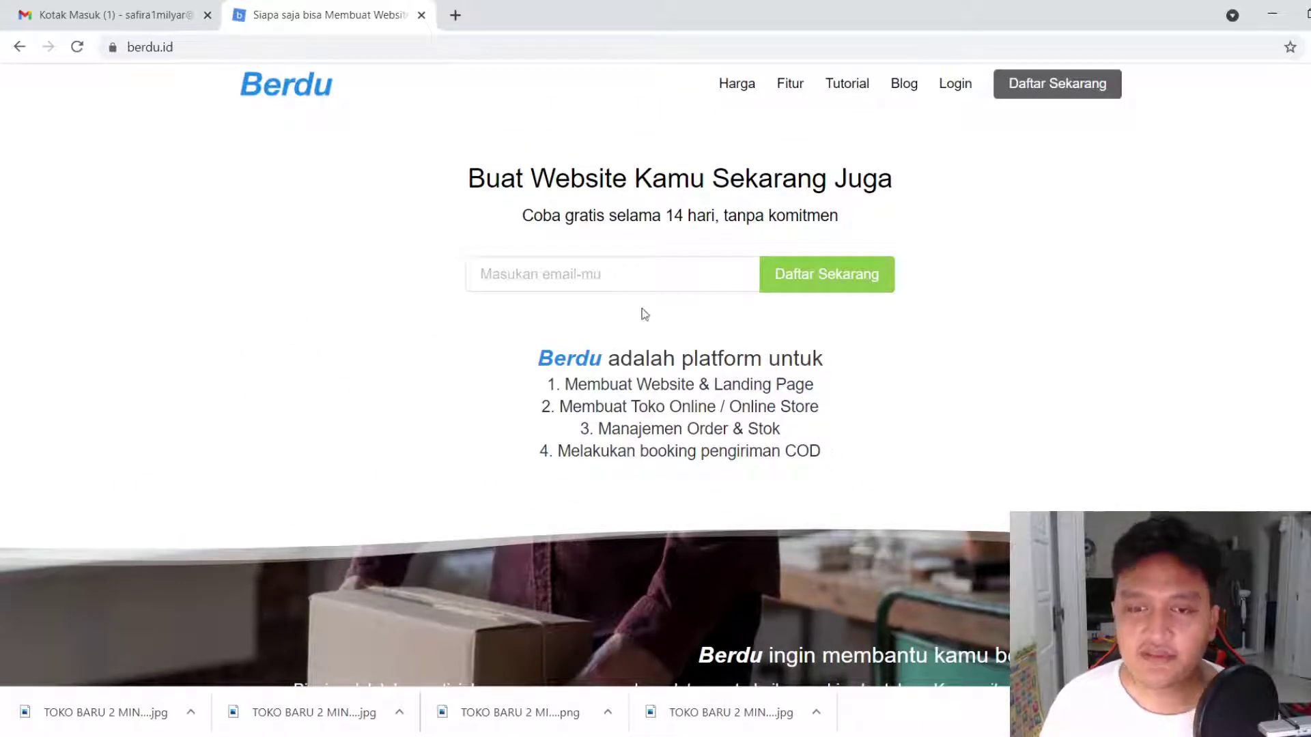
Enter the new Gmail address in lowercase in the trial field and submit with Daftar Sekarang
click(608, 280)
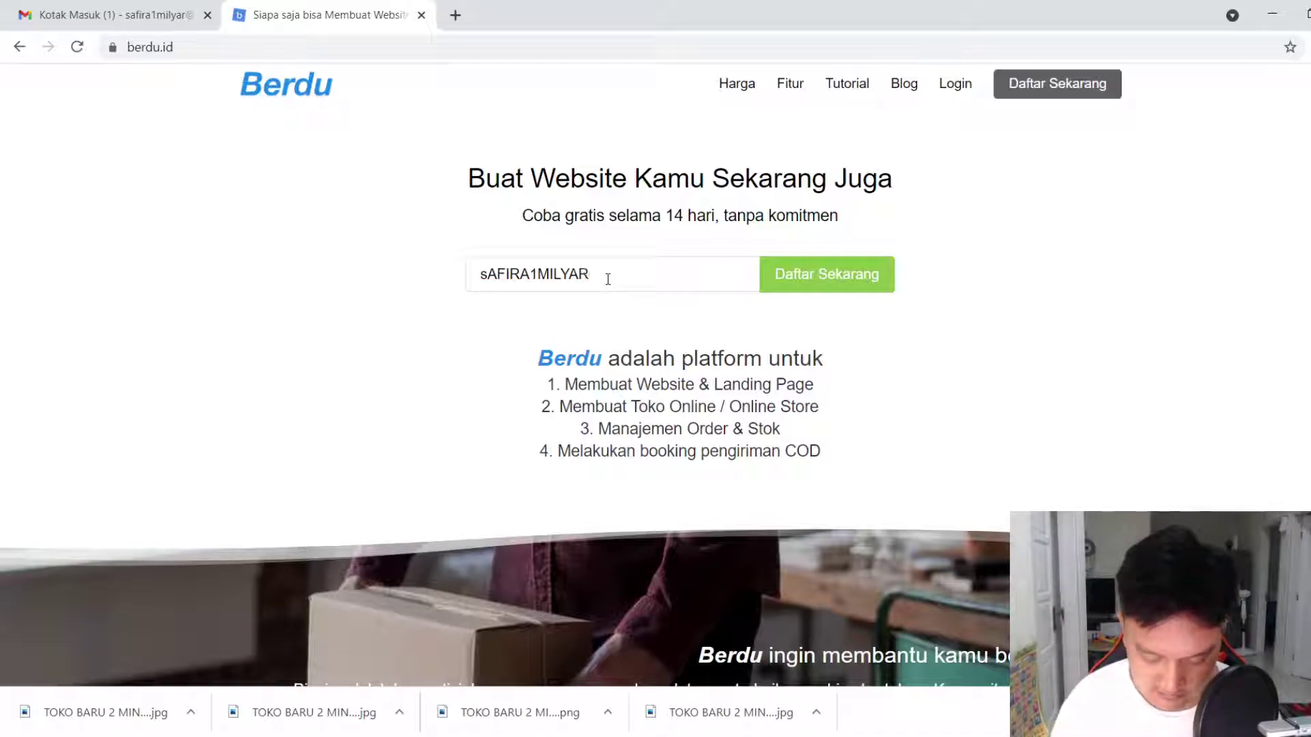
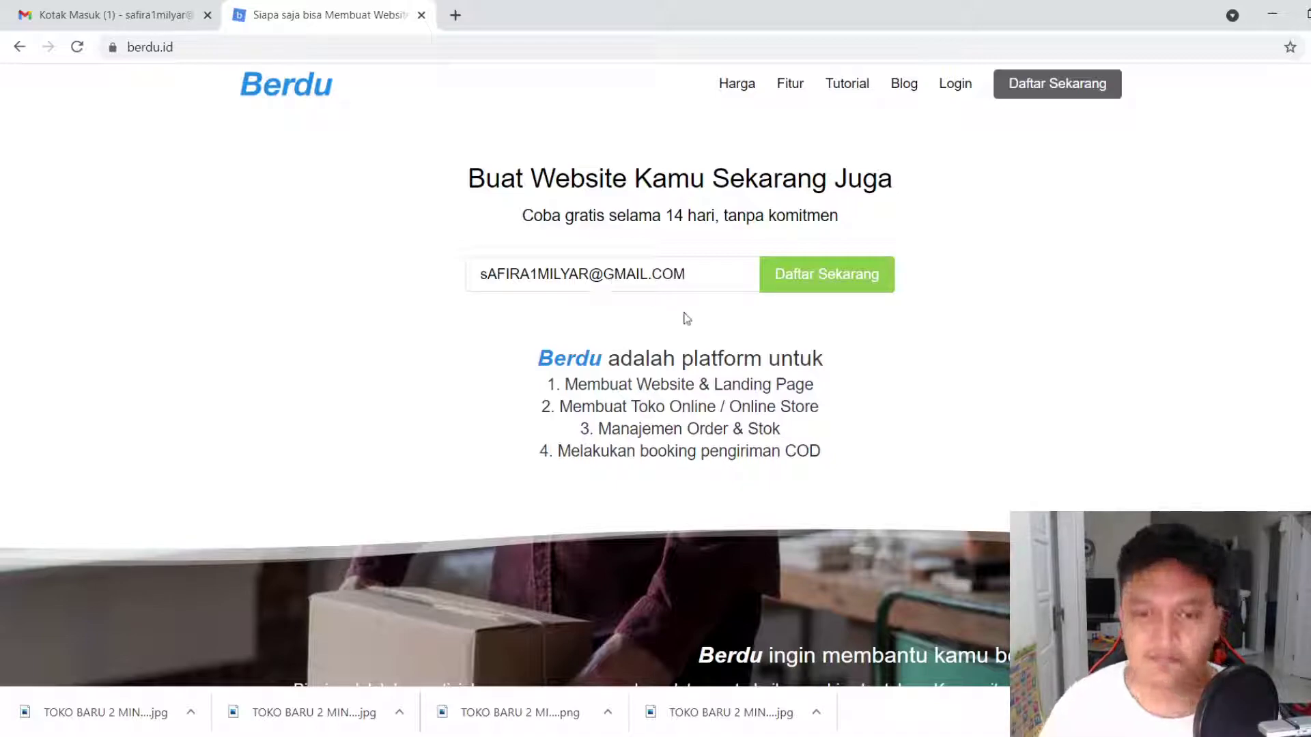
key(ctrl+a)
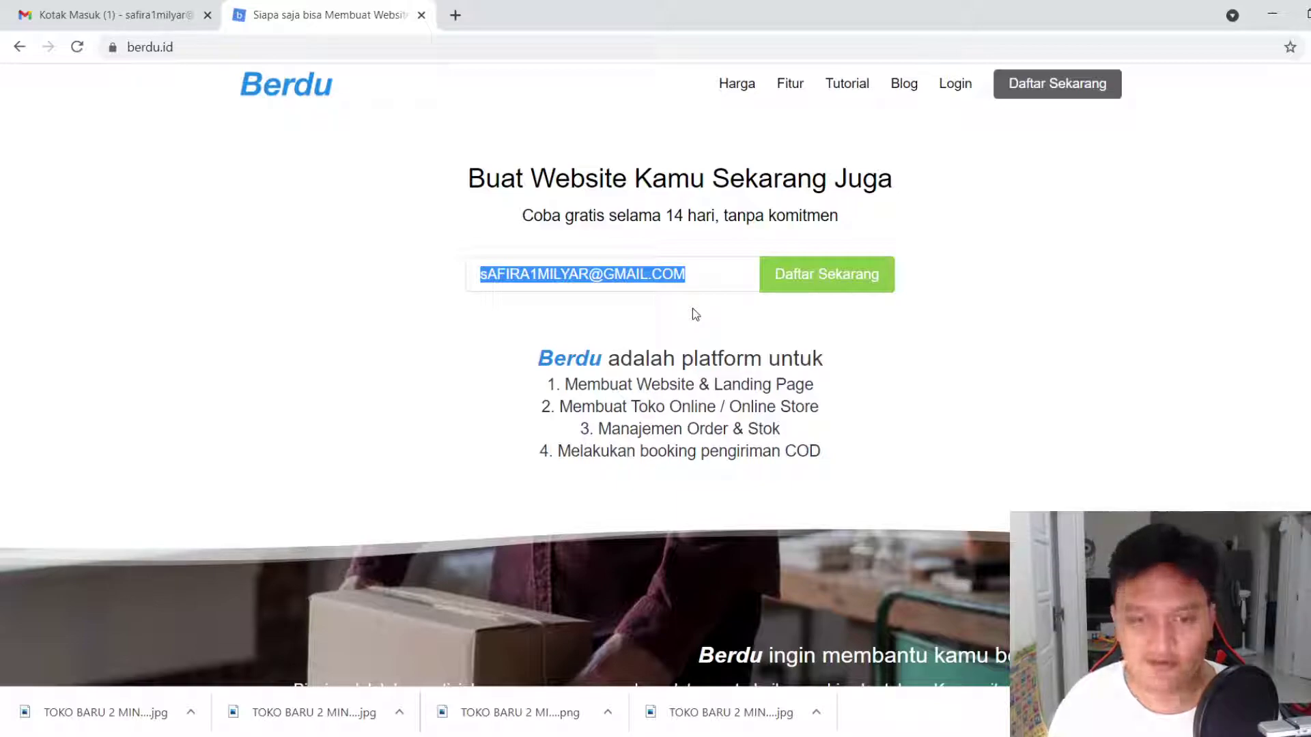
key(BackSpace)
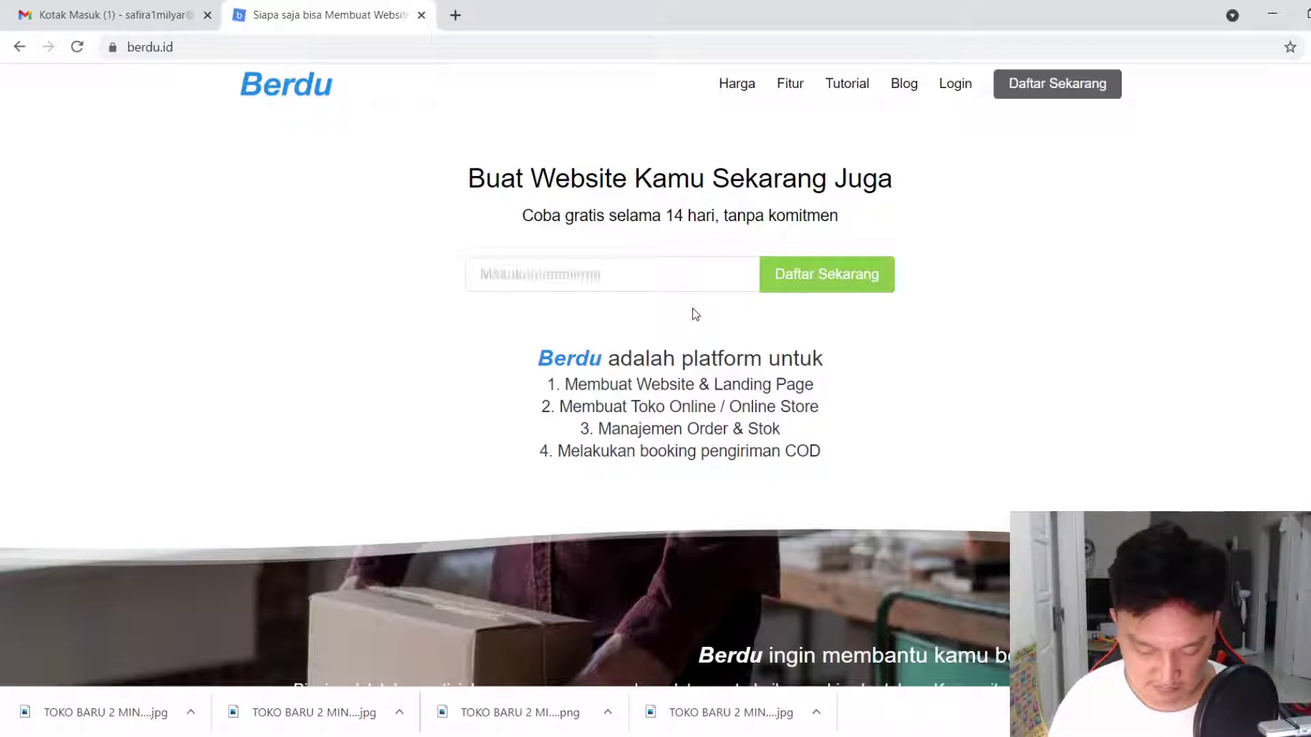
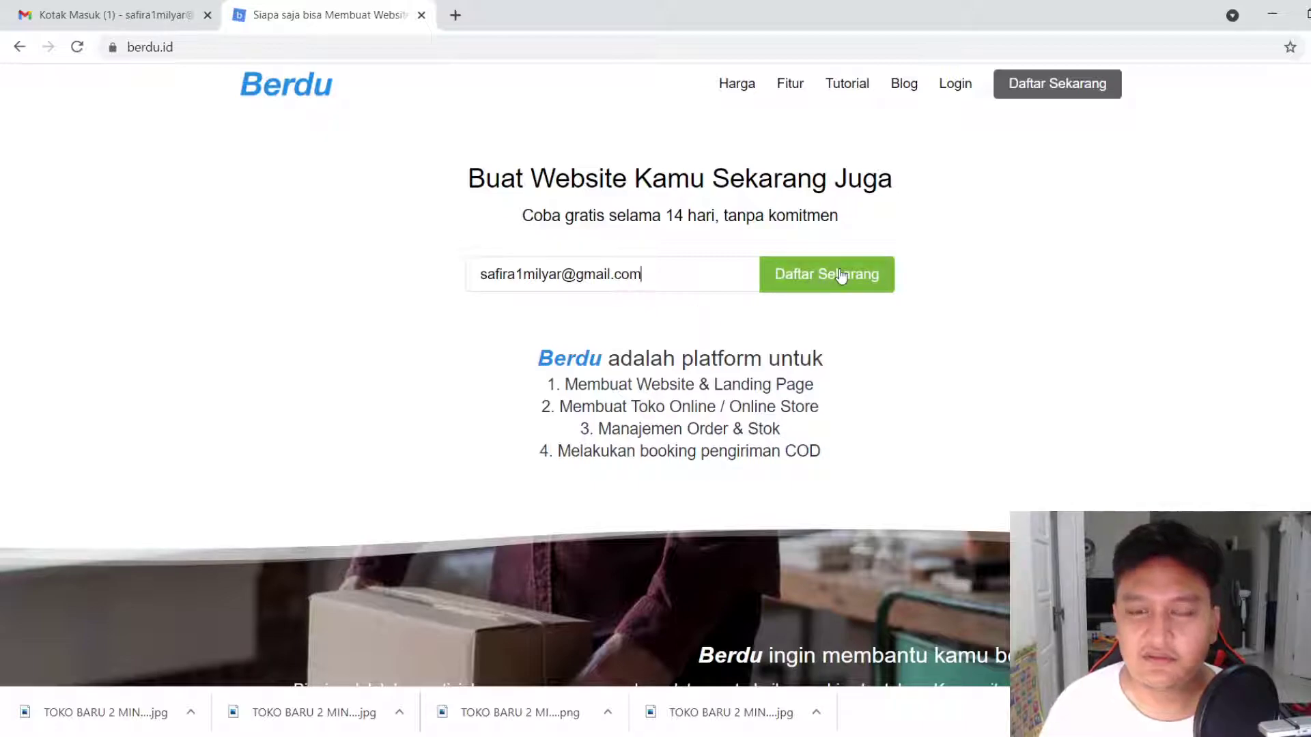
click(841, 276)
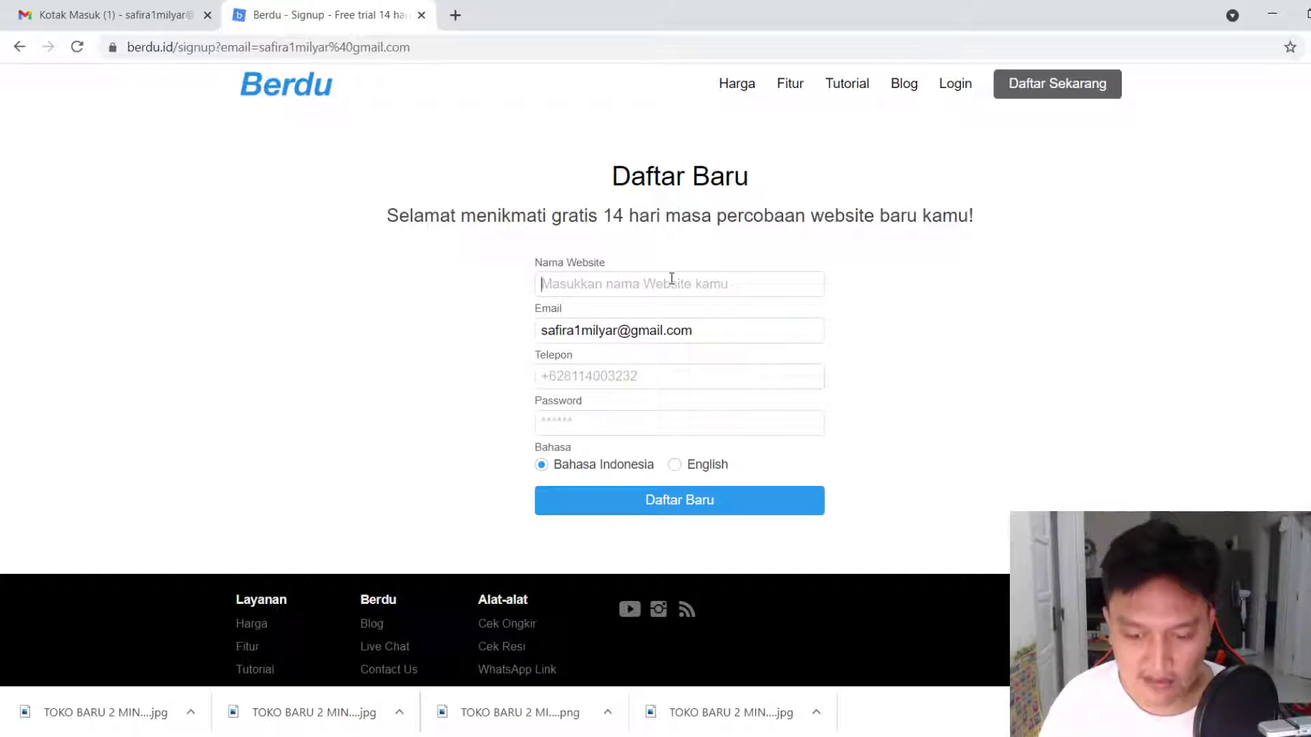
Type 'safirashop' as the website name, then replace 'shop' with 'wear' to get 'safirawear'
text(aFl)
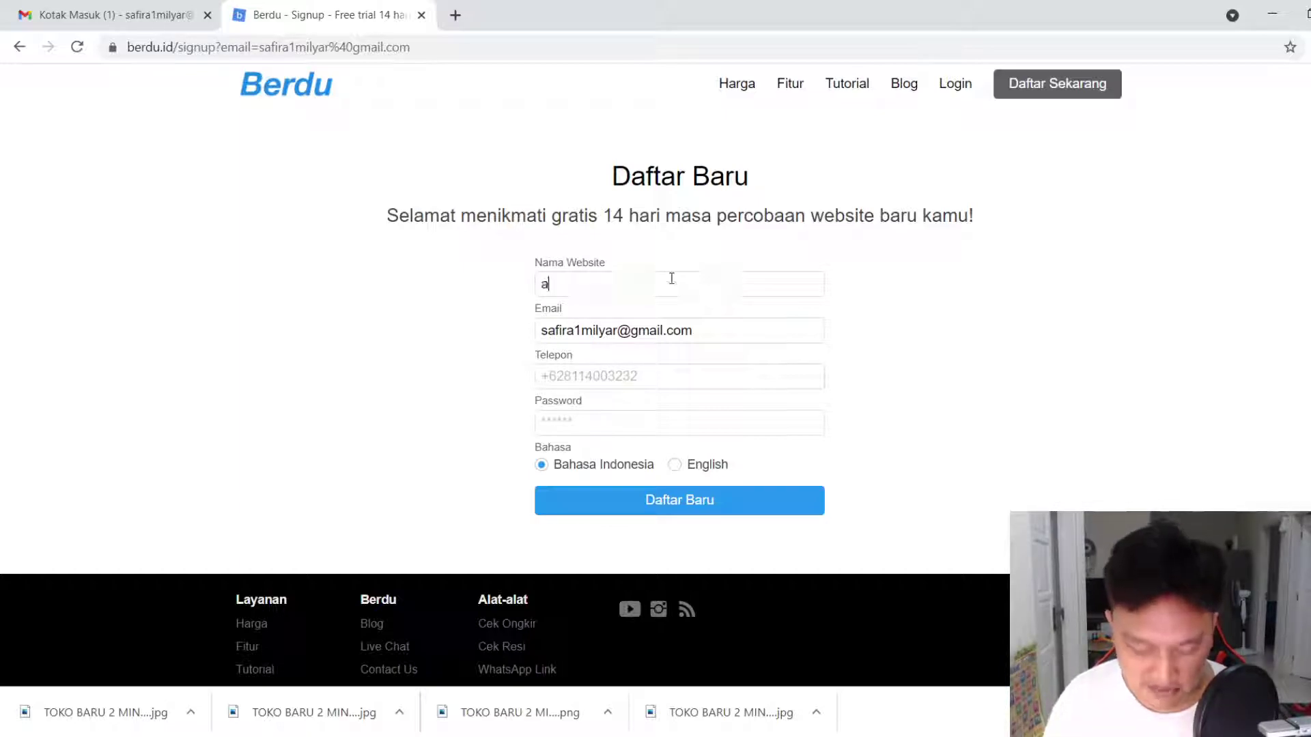
key(BackSpace)
key(BackSpace)
key(BackSpace)
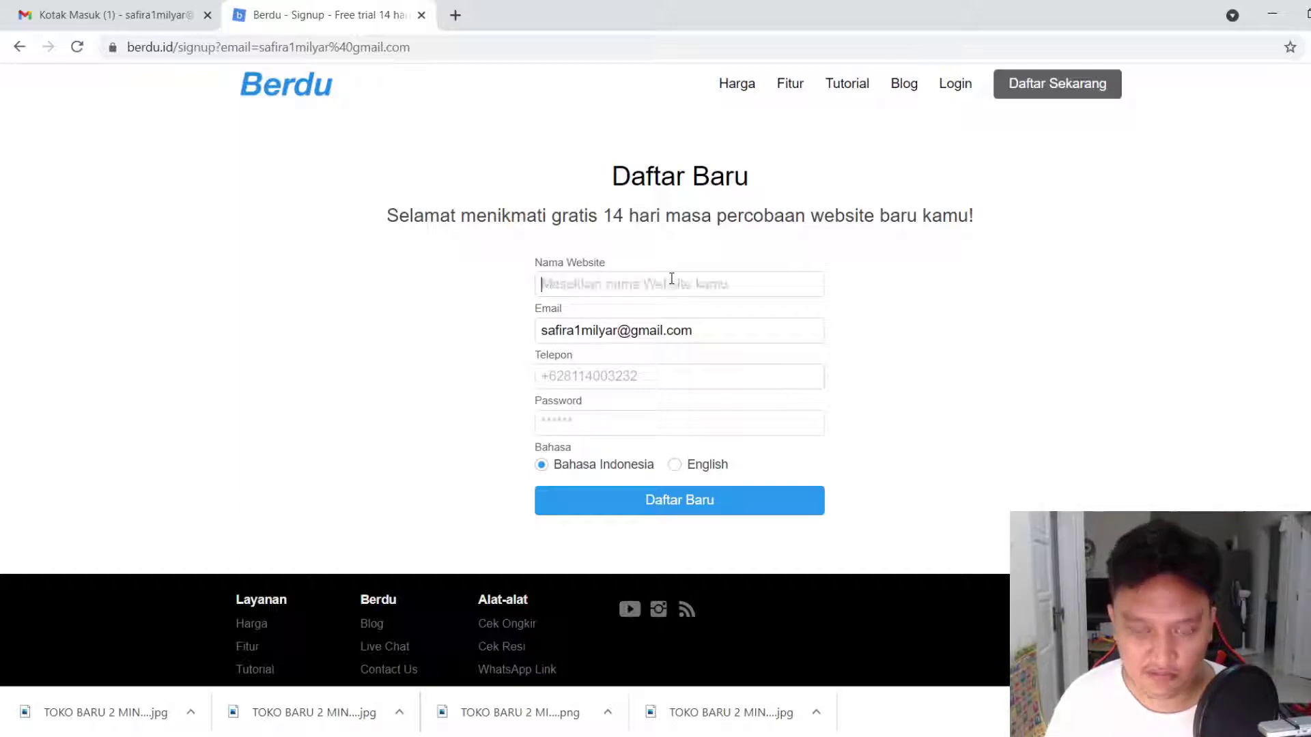
text(safira)
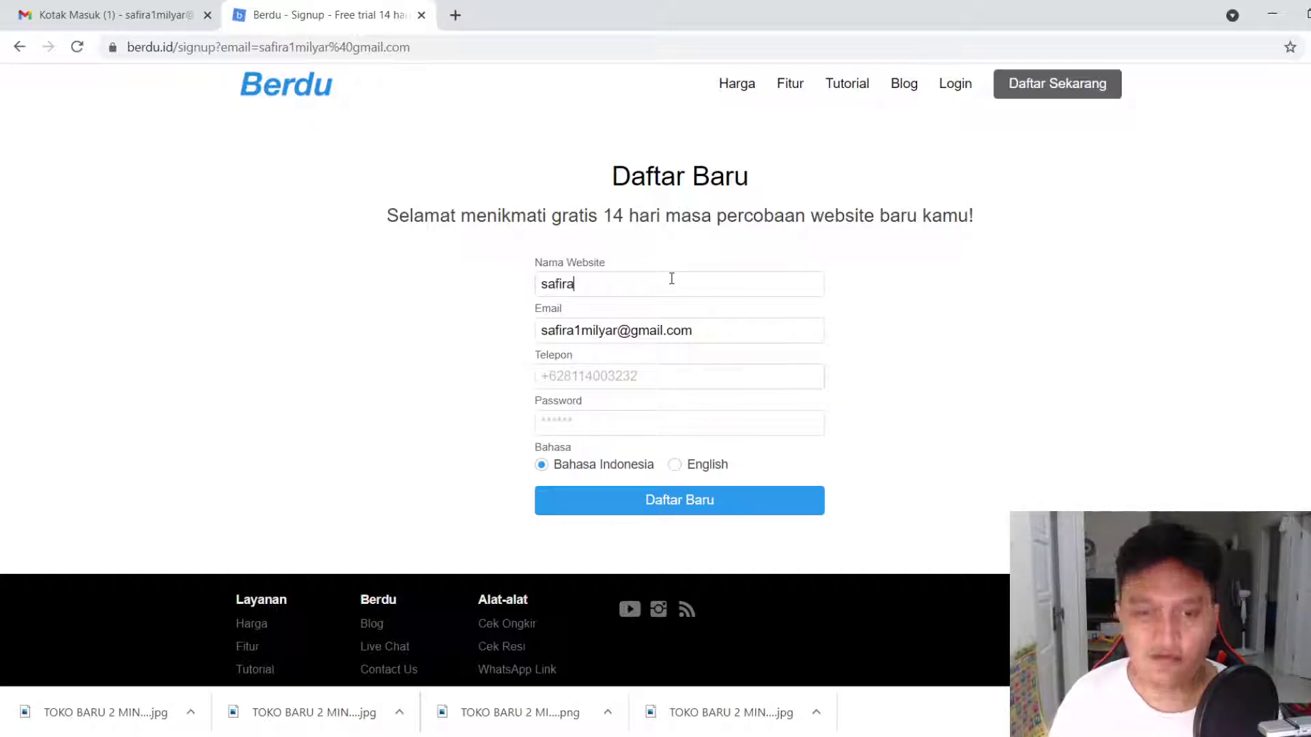
text(shop)
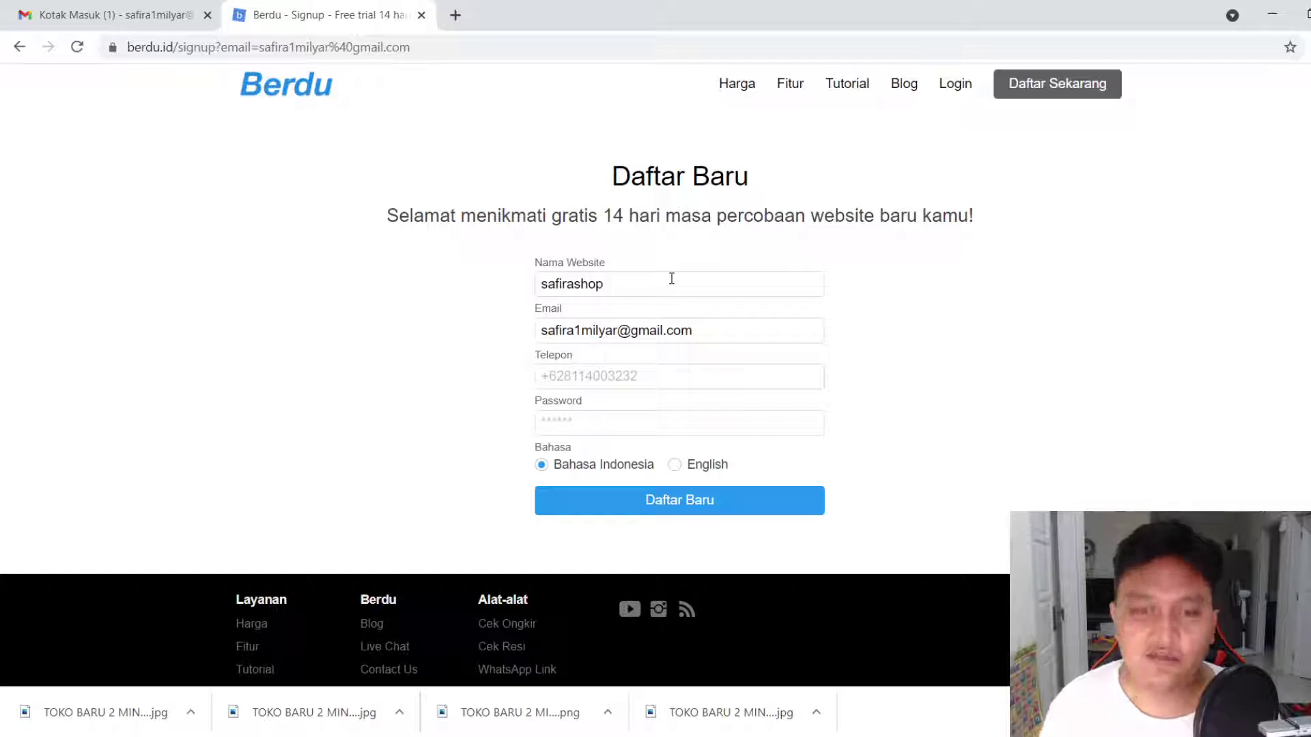
click(577, 293)
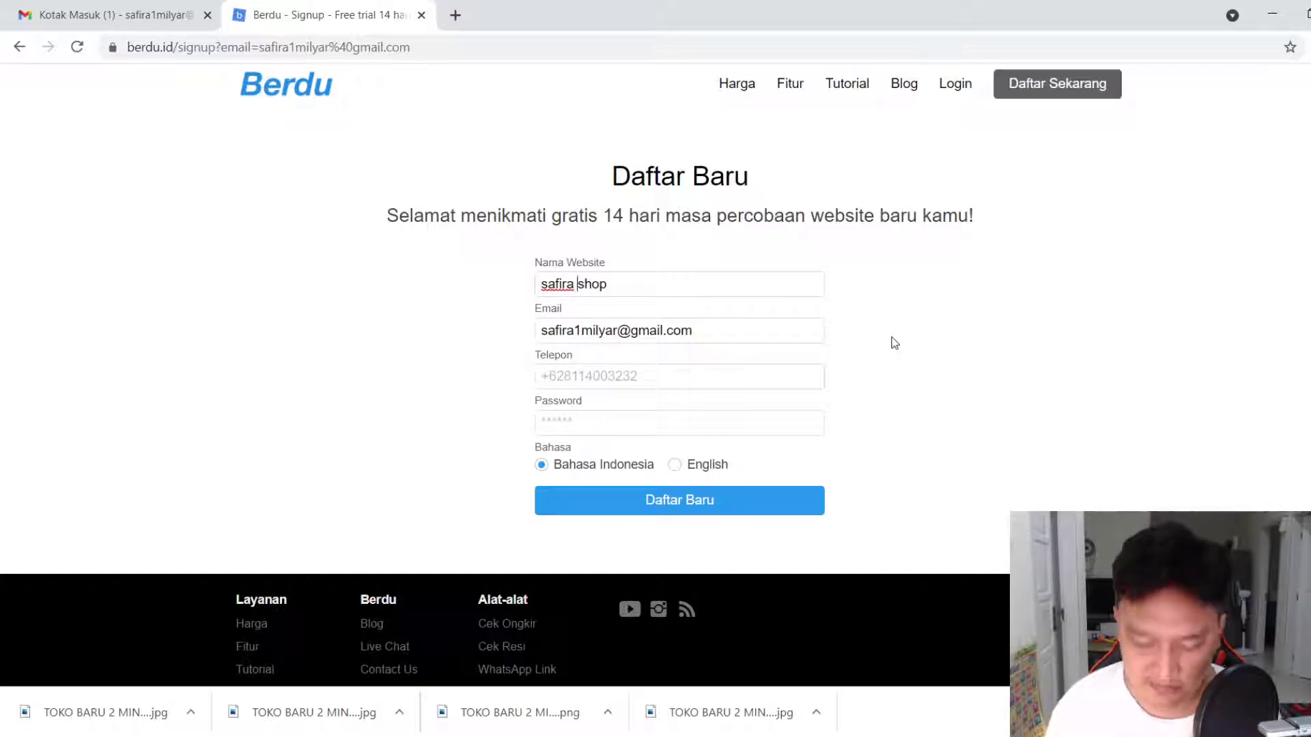
key(BackSpace)
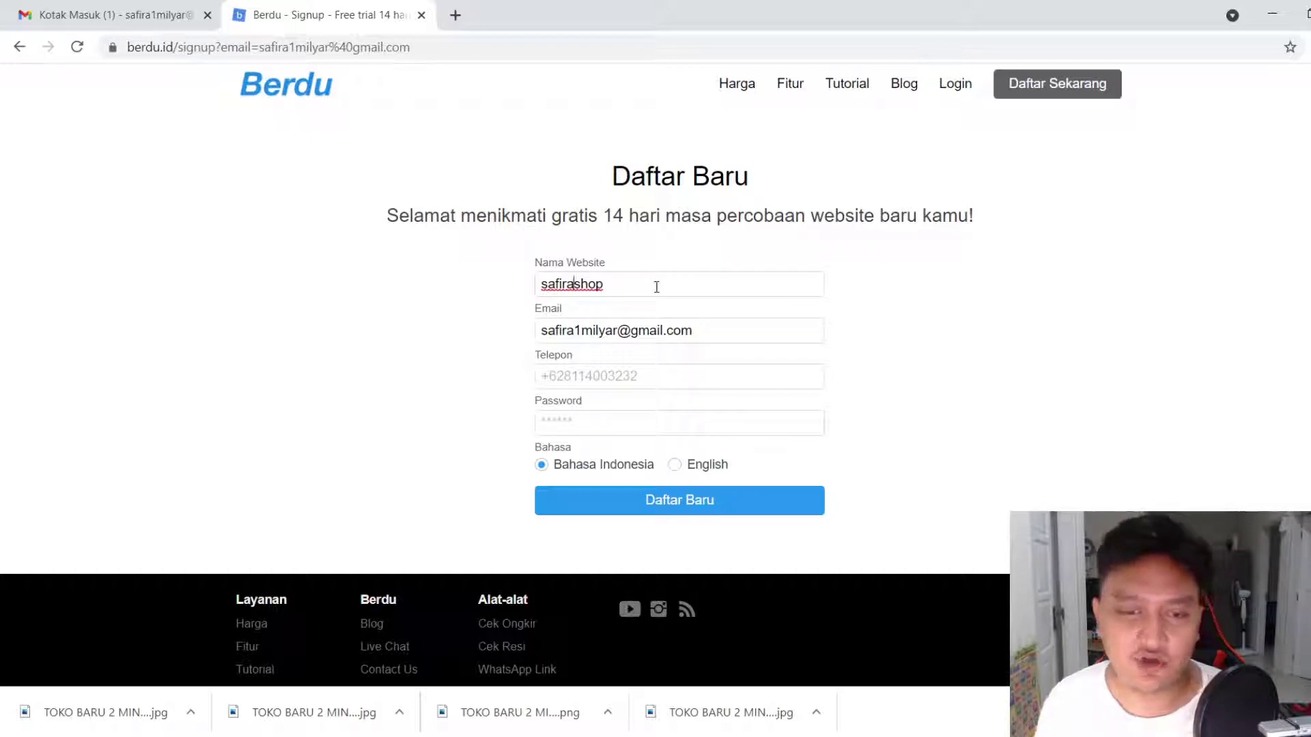
click(578, 283)
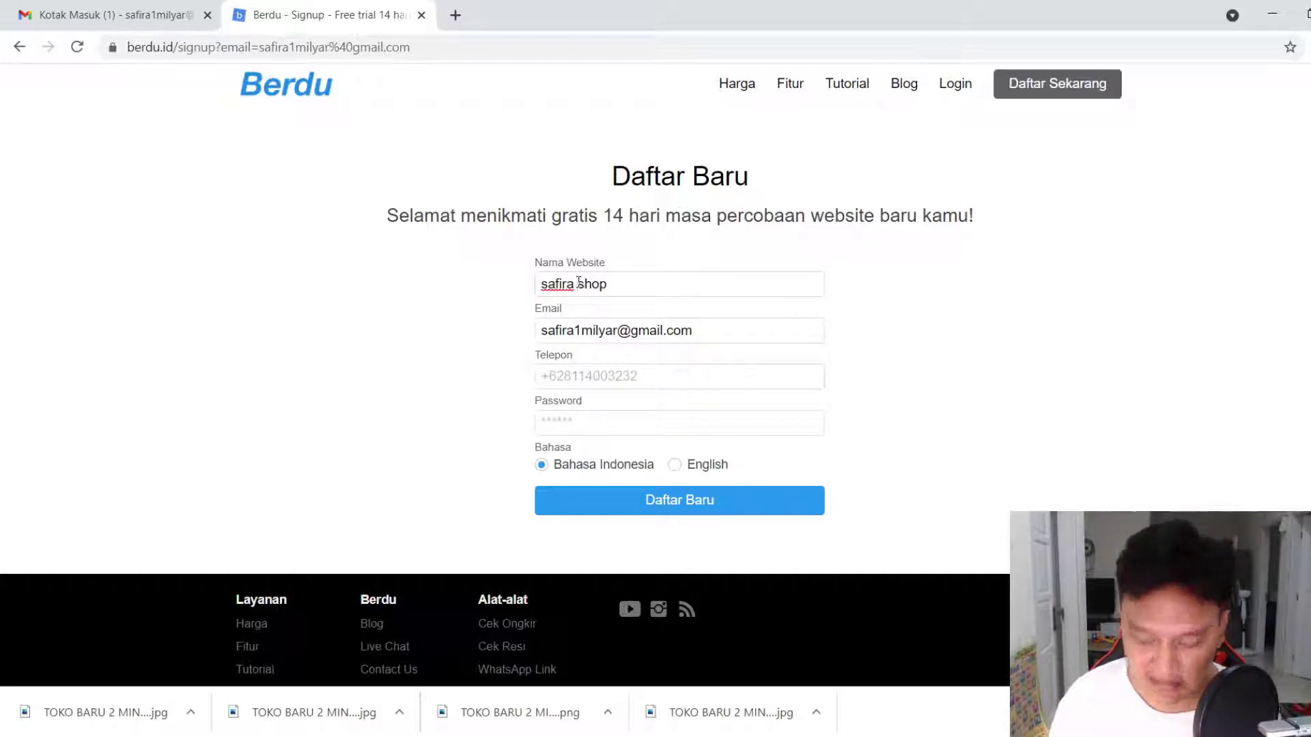
text(_)
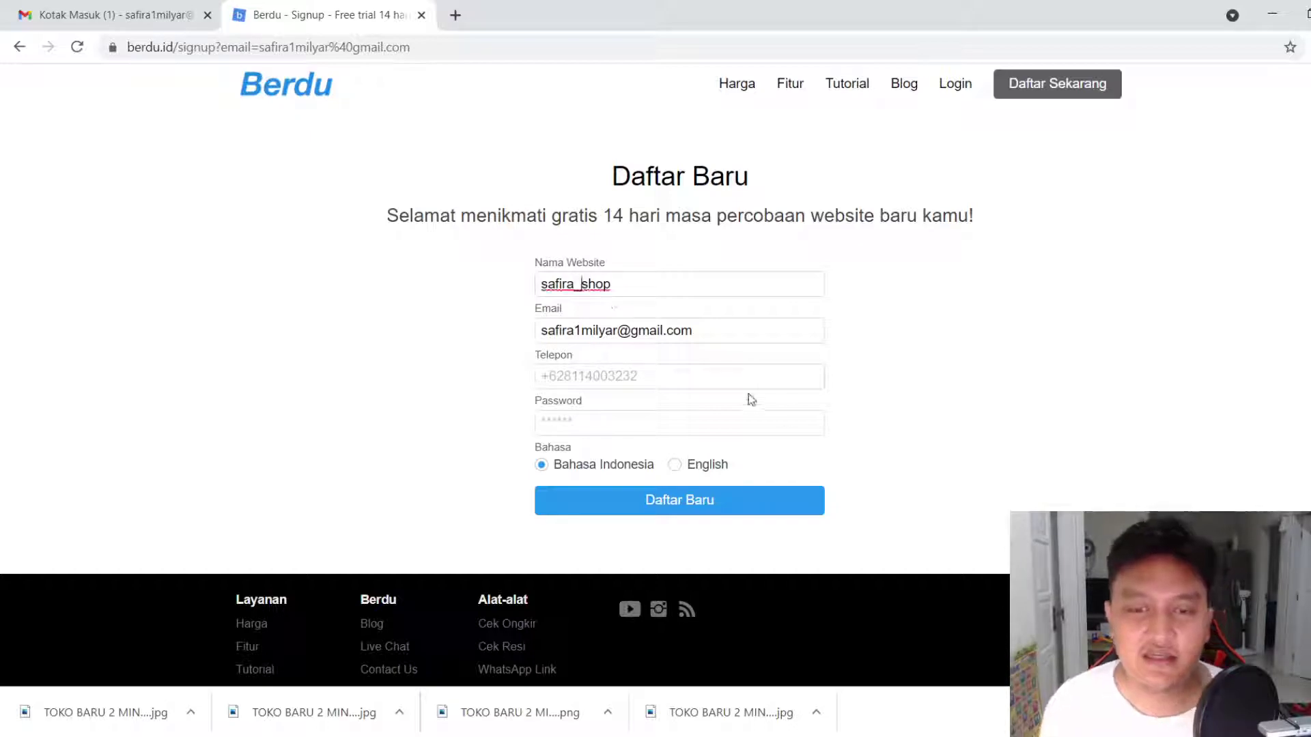
key(BackSpace)
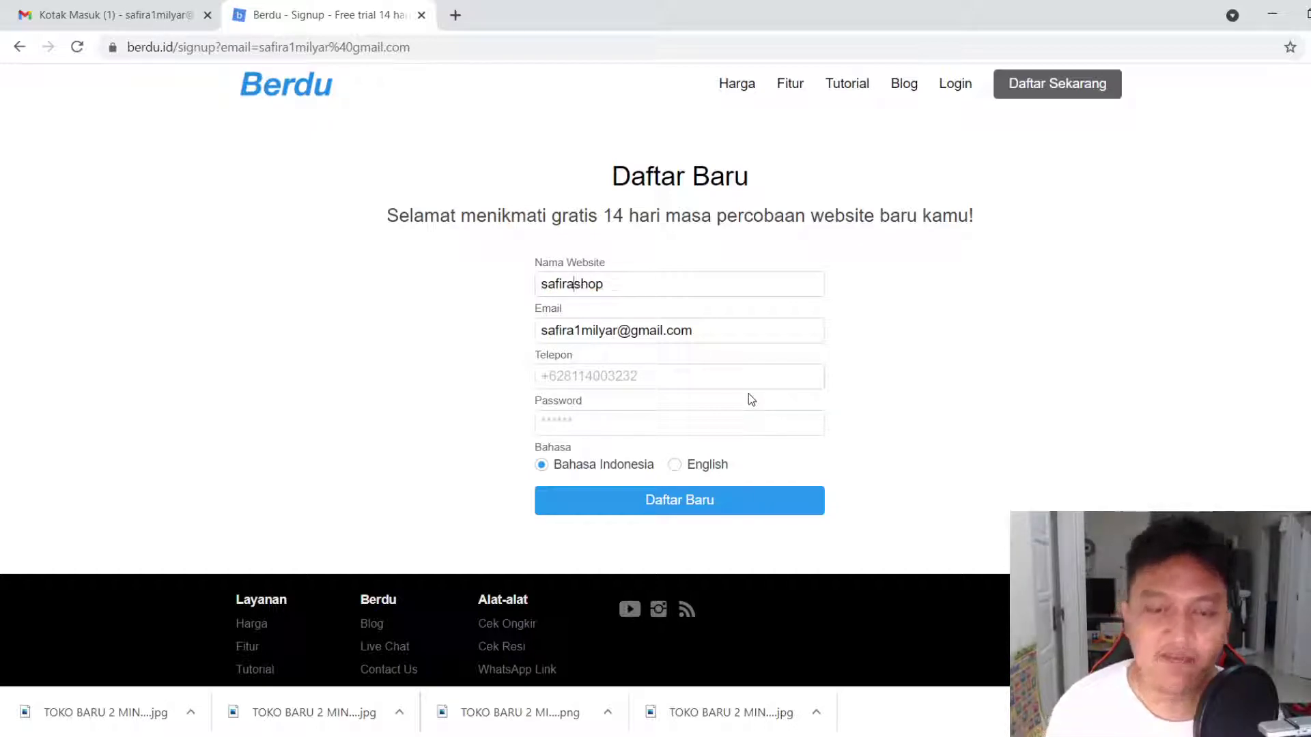
drag(611, 285, 576, 285)
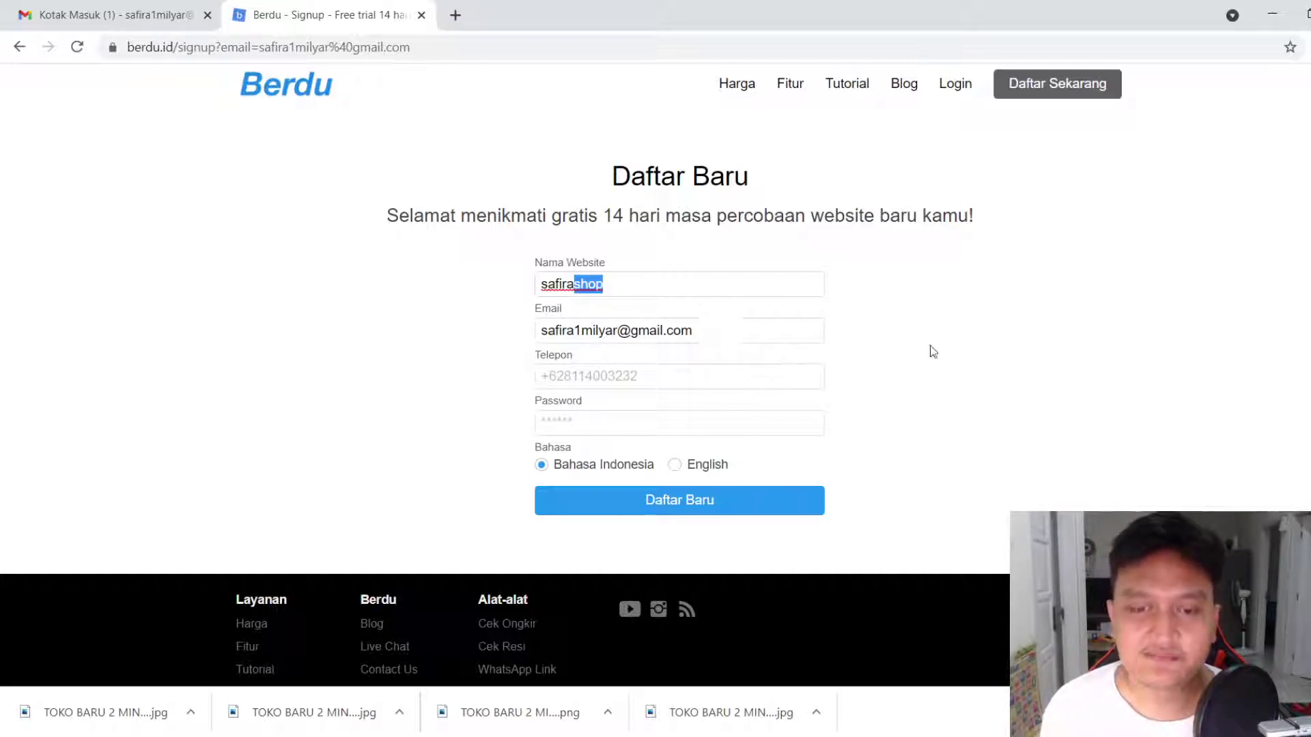
key(BackSpace)
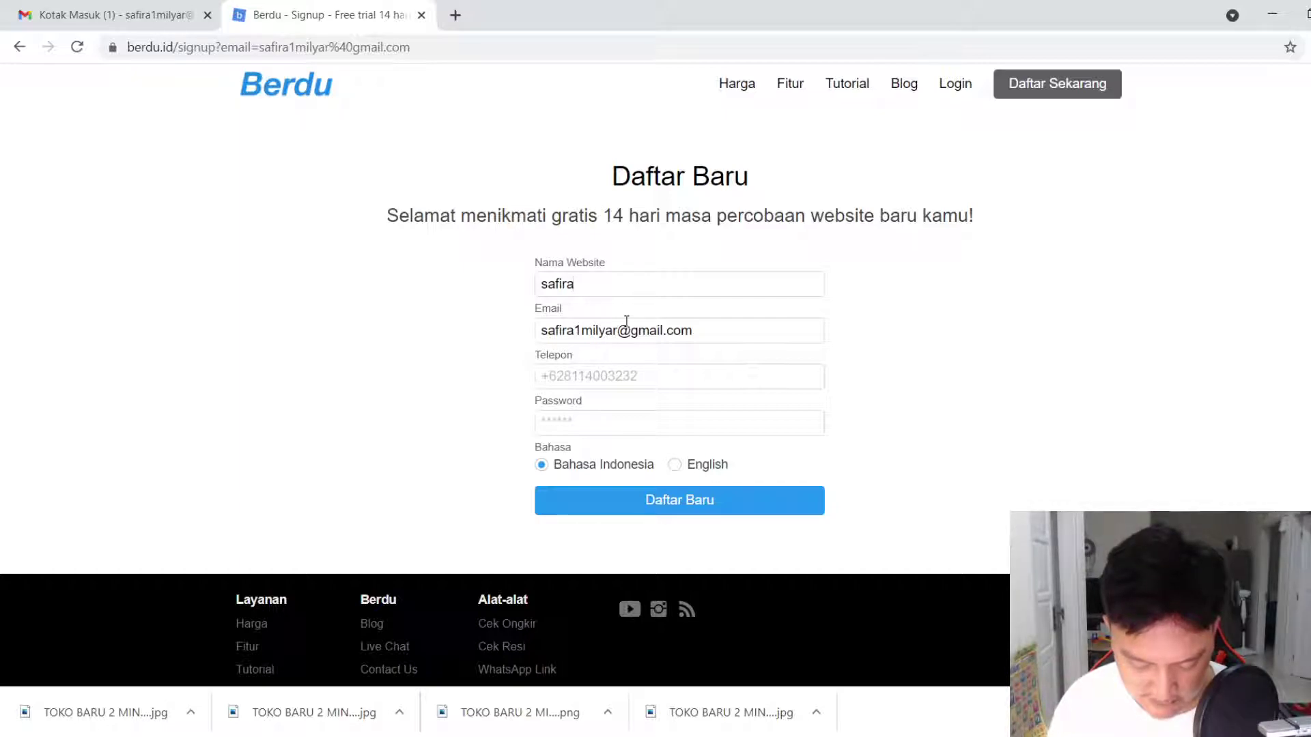
text(wear)
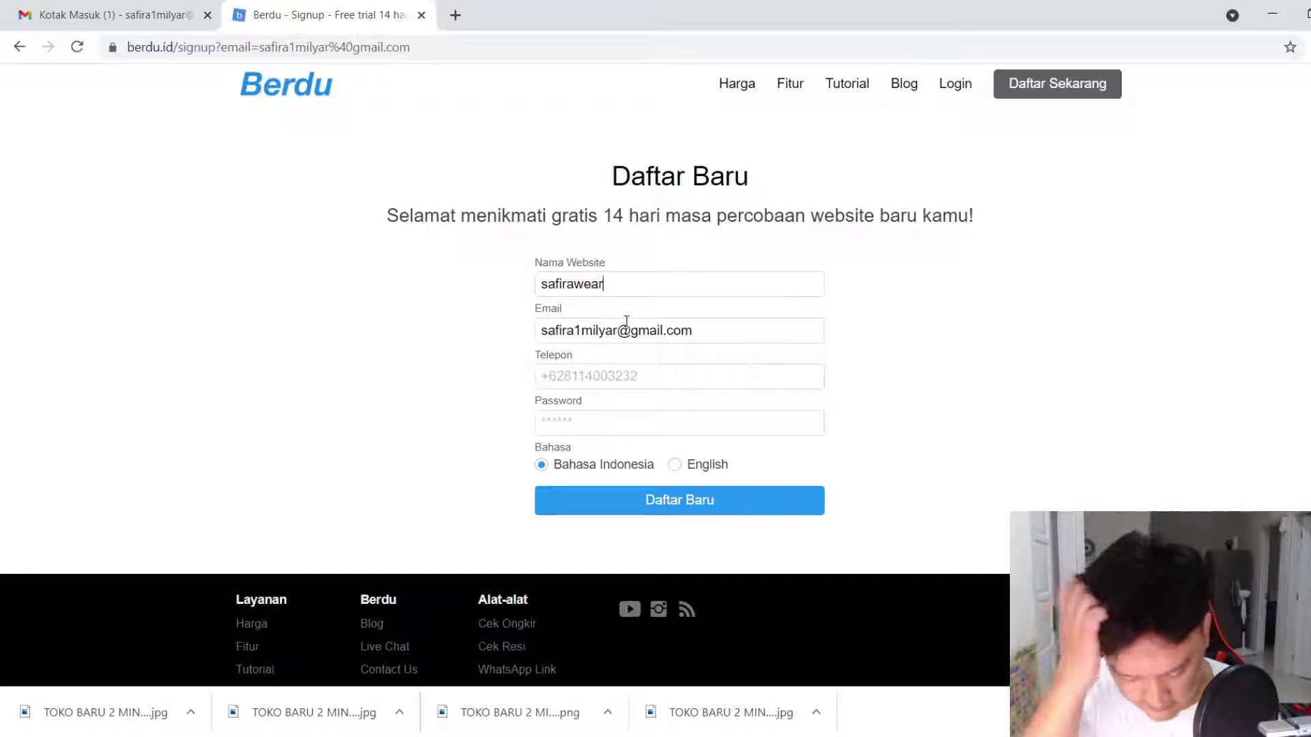
Enter the phone number and an account password, then submit with Daftar Baru
click(619, 370)
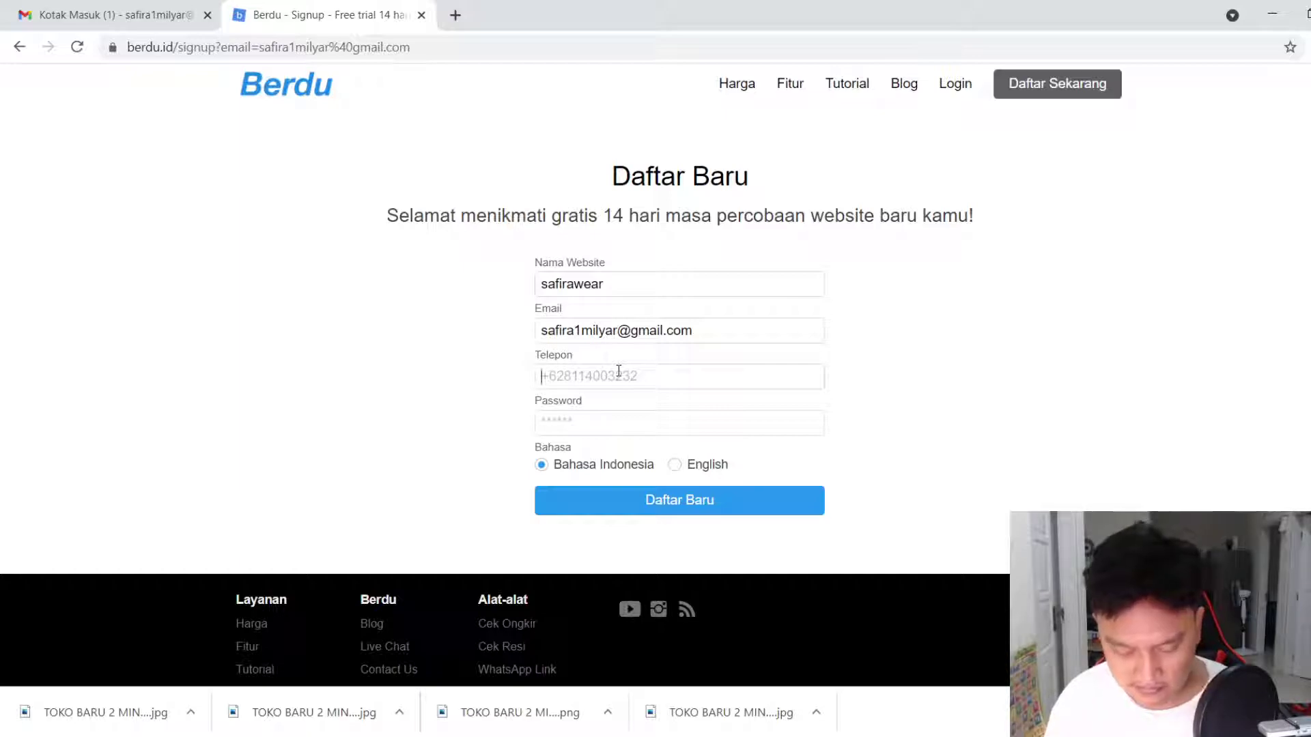
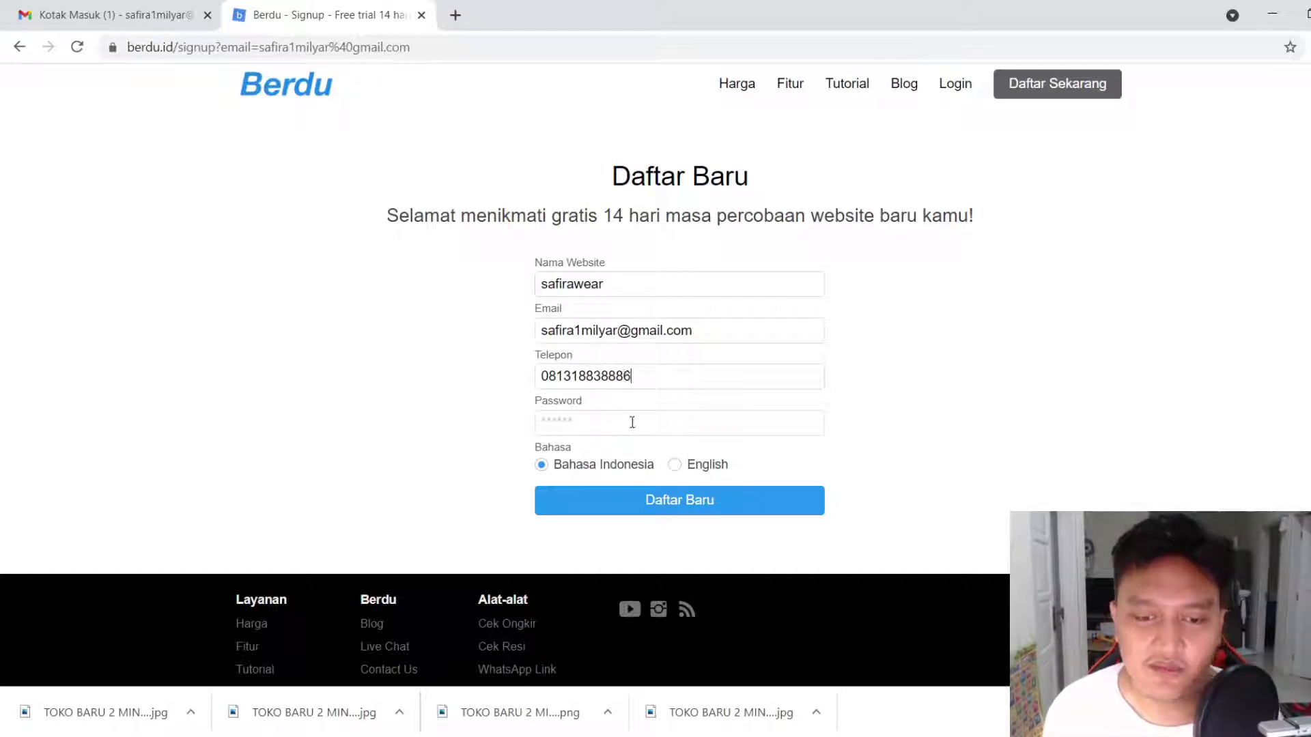
click(633, 421)
text(•••)
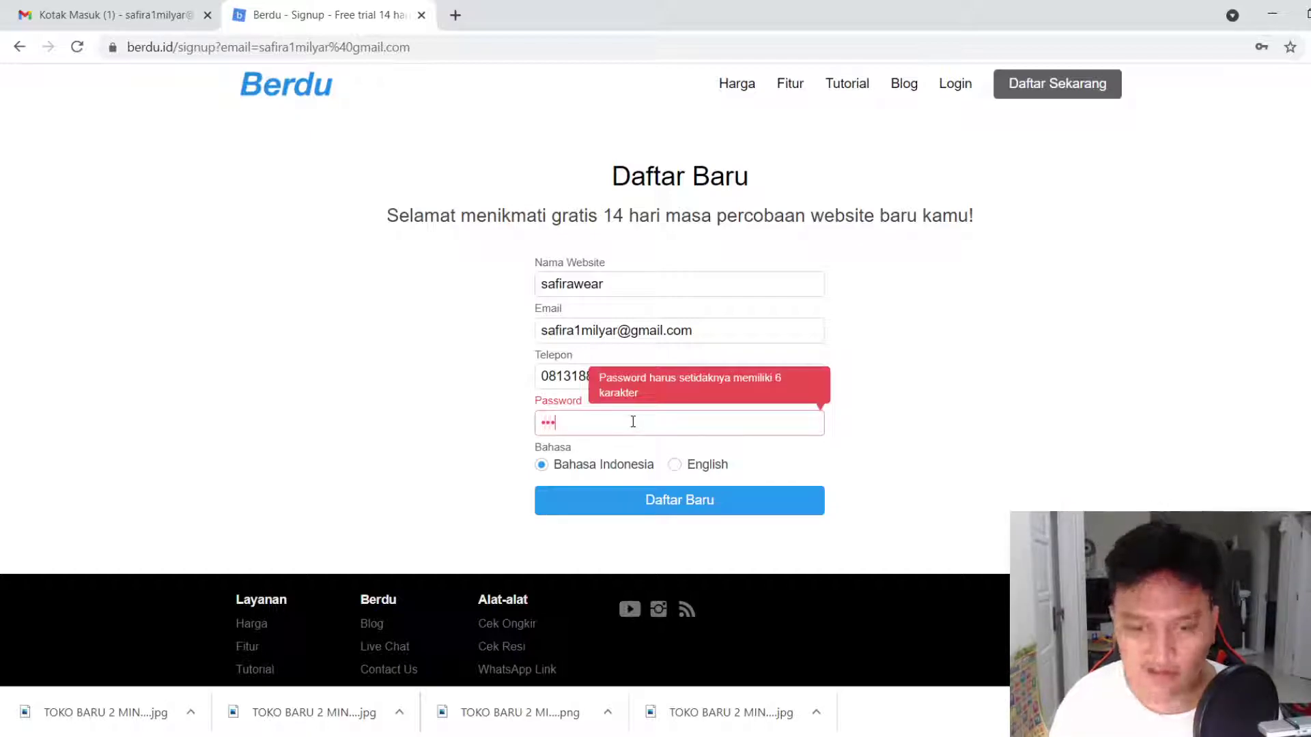
text(••••••)
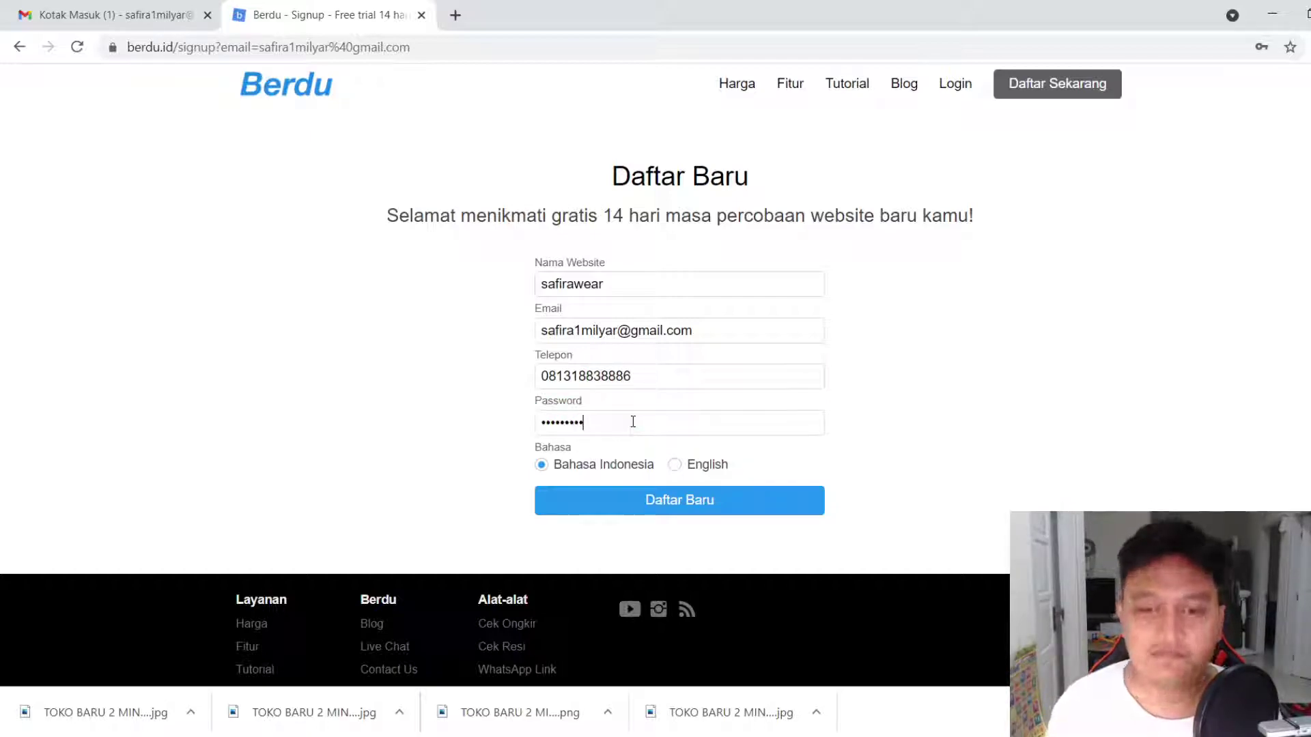
click(701, 509)
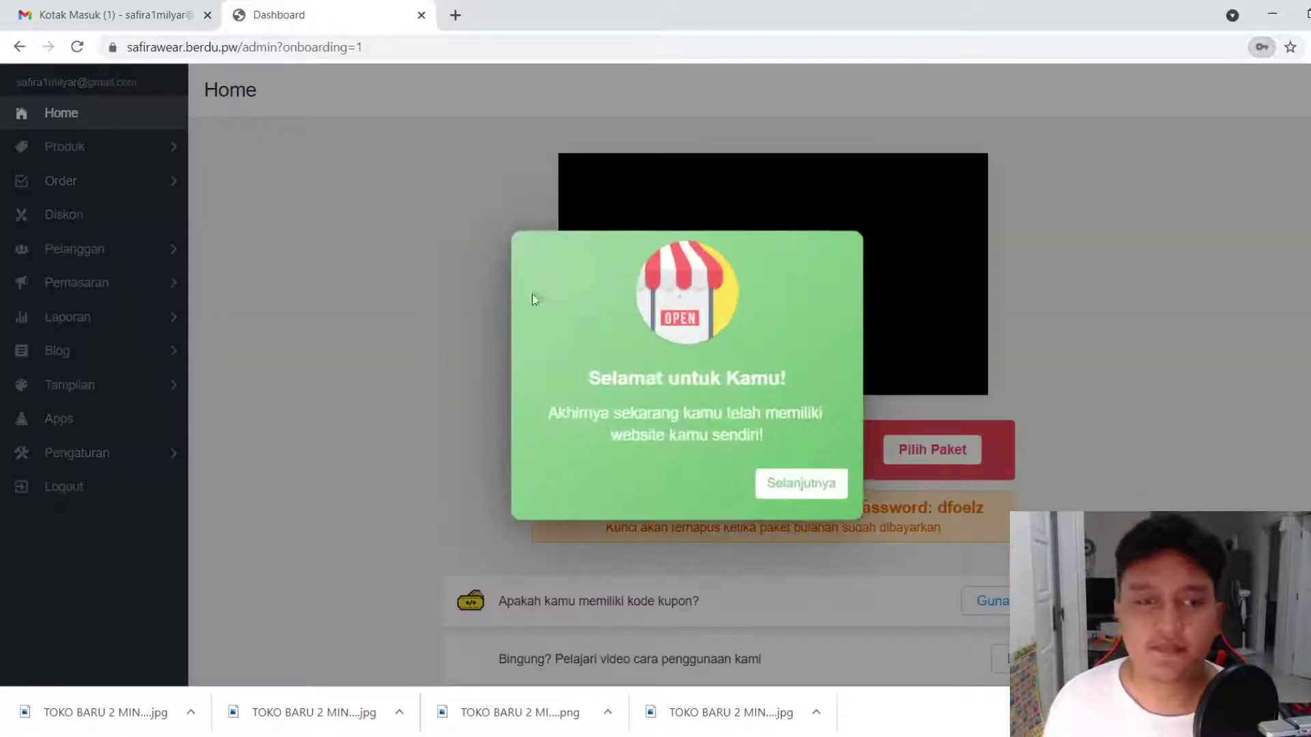
Step through the three onboarding messages with Selanjutnya and close it with Mulai Mencoba
click(834, 478)
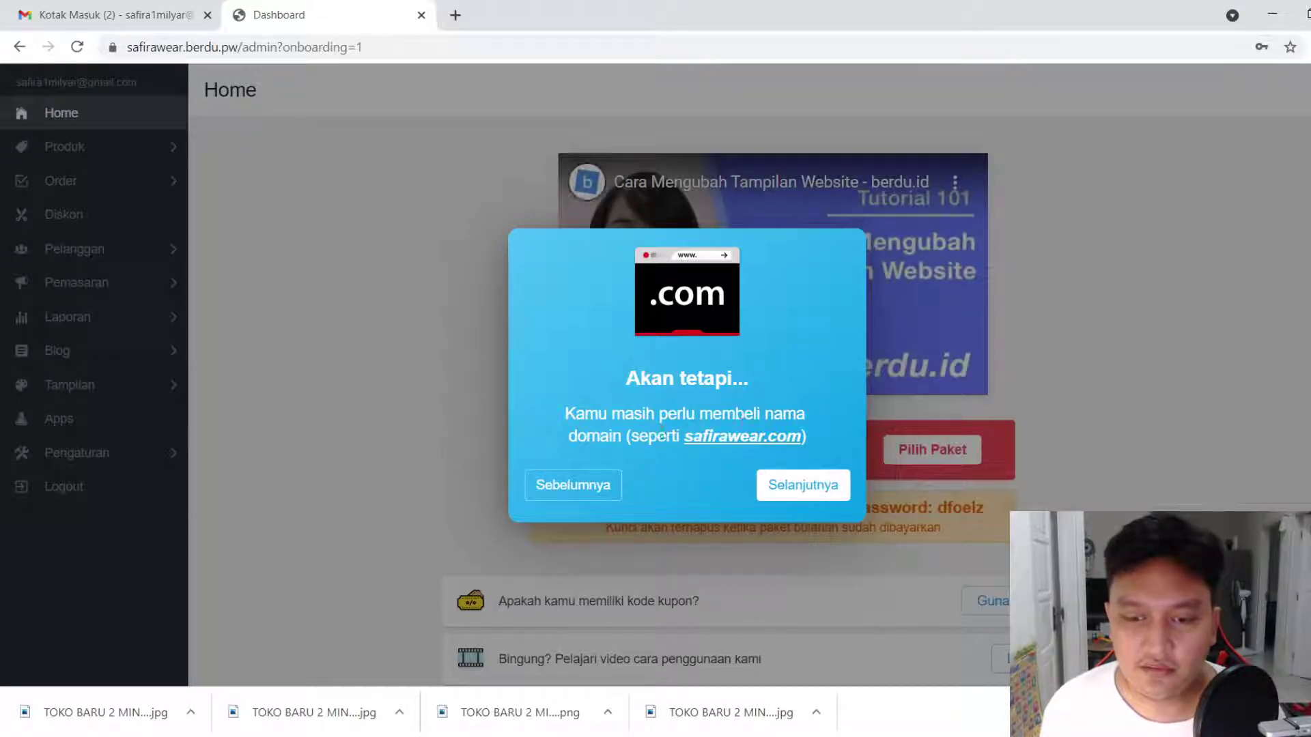
click(830, 495)
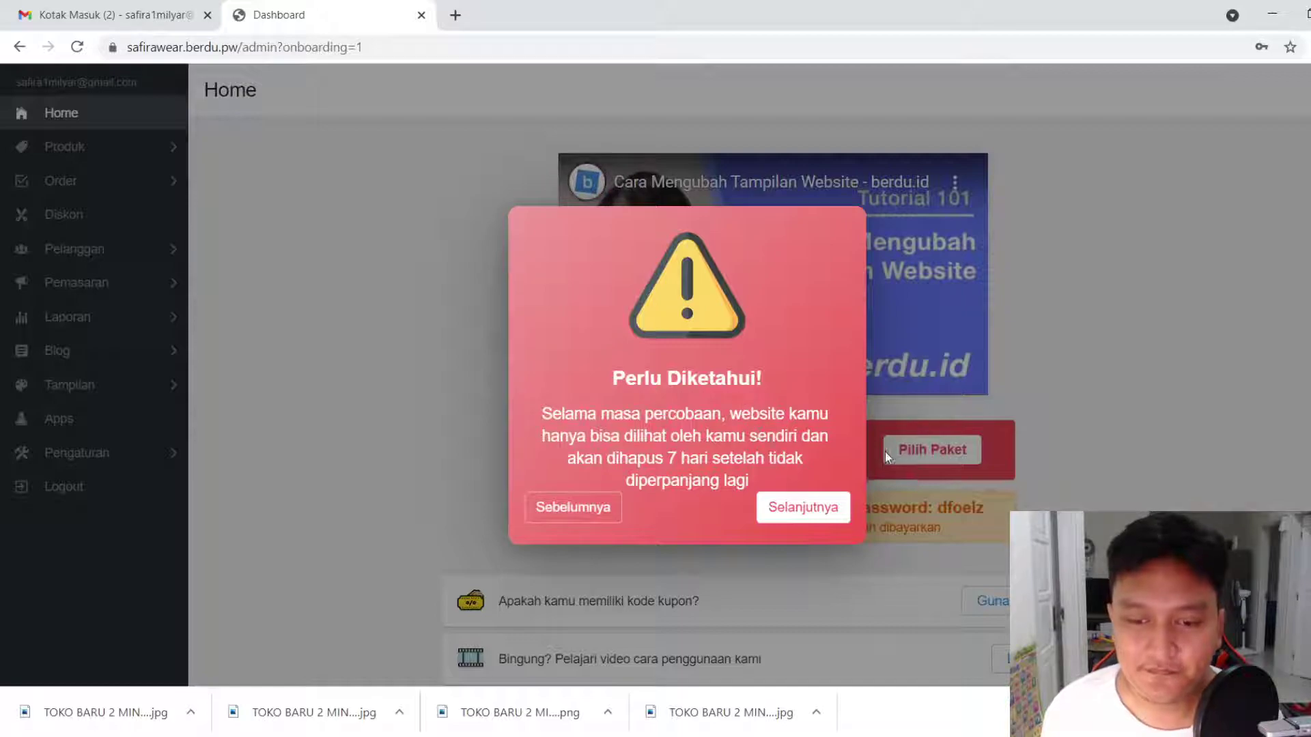
click(809, 513)
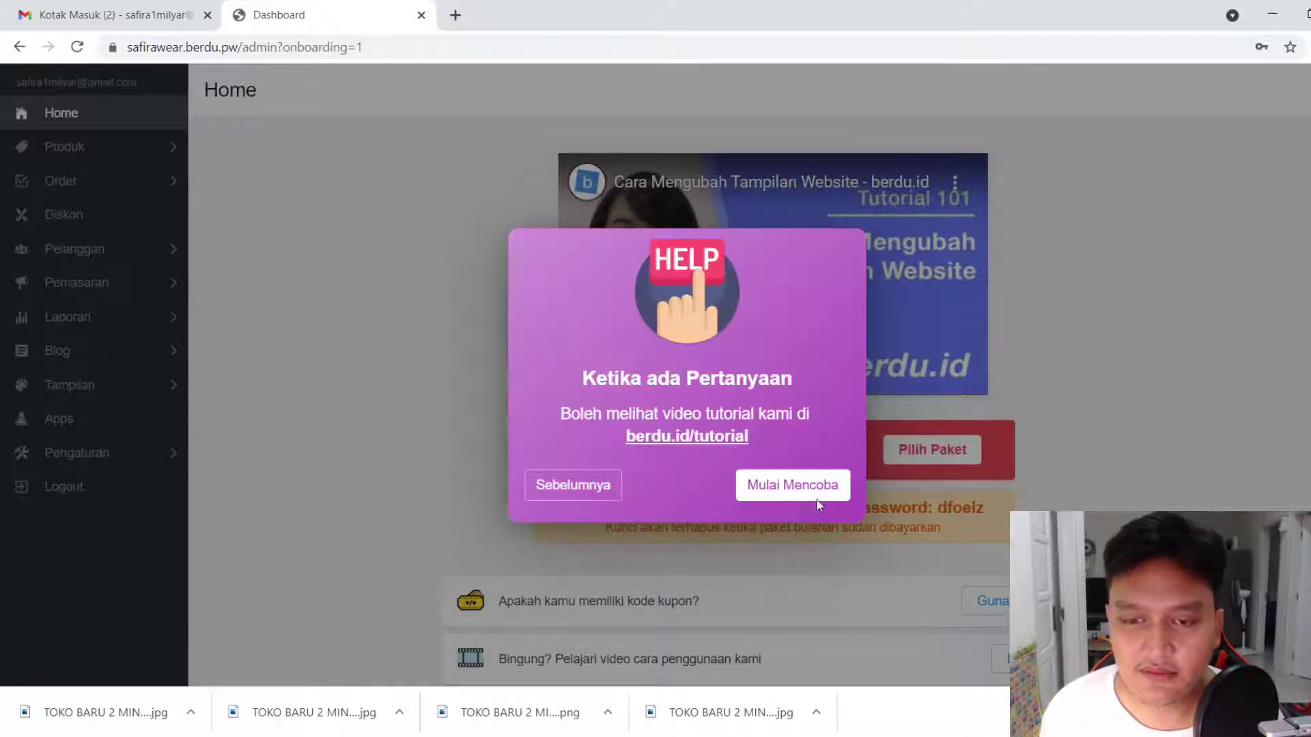
click(769, 489)
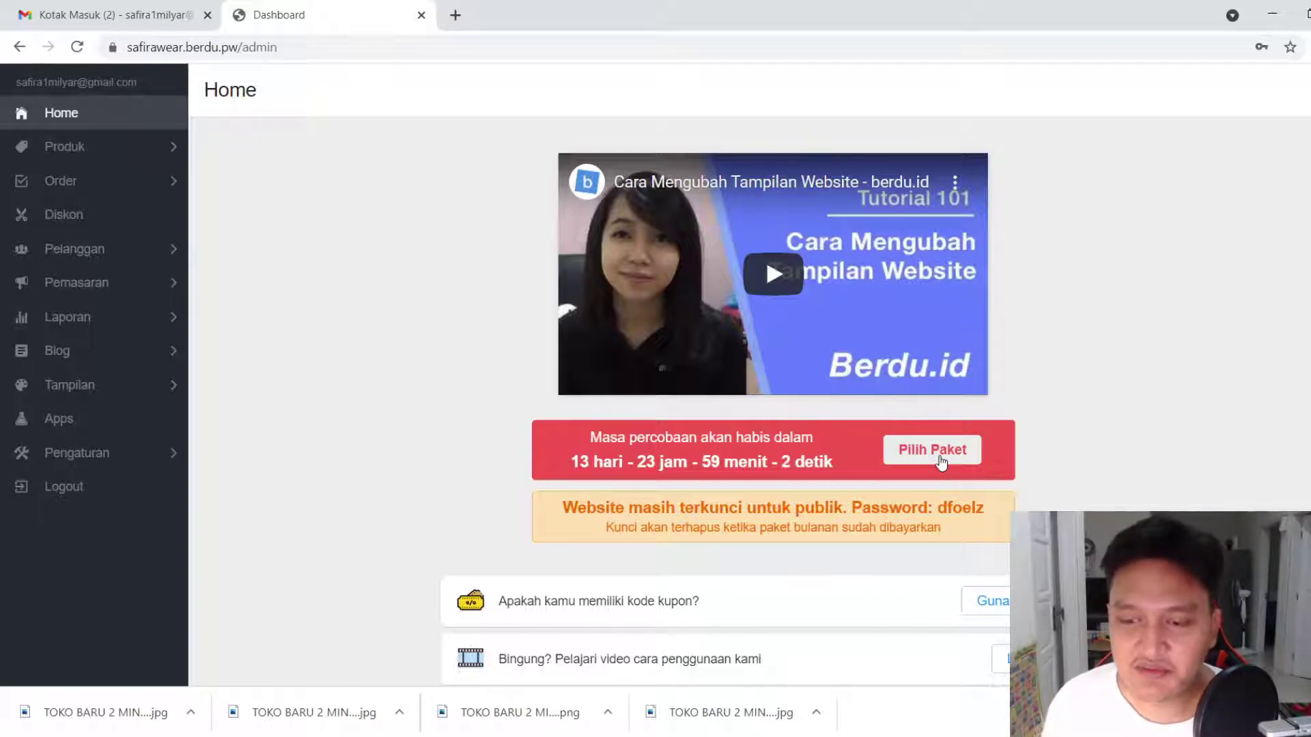
Check Pengaturan > Paket & Billing, then open Pilih Paket from Home and compare the plans
click(102, 463)
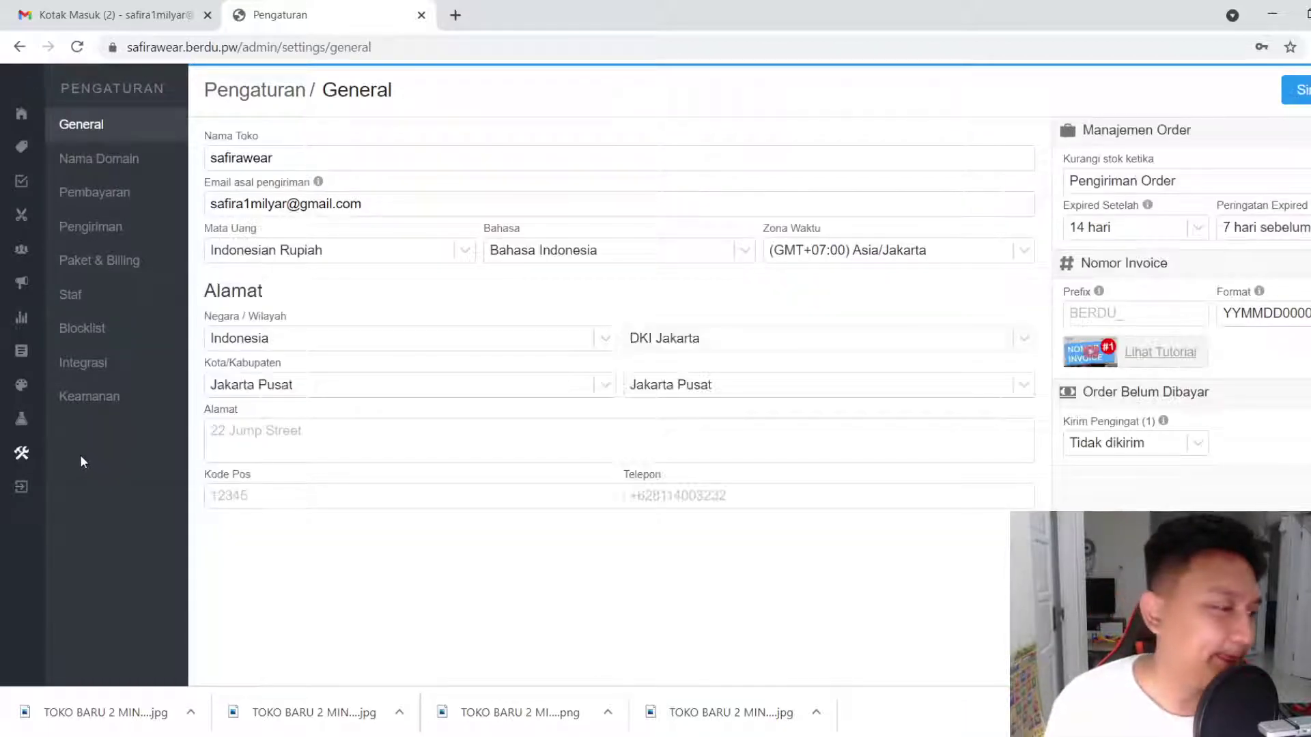
click(75, 261)
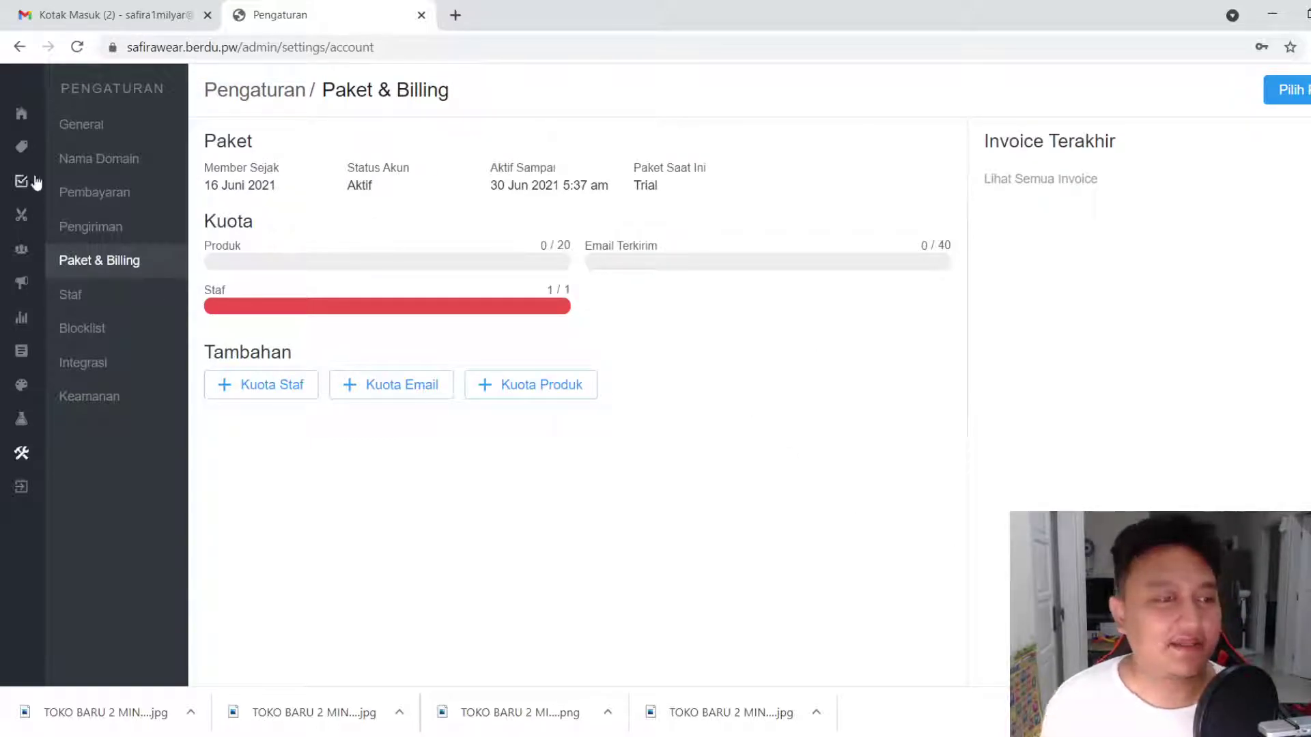
click(22, 112)
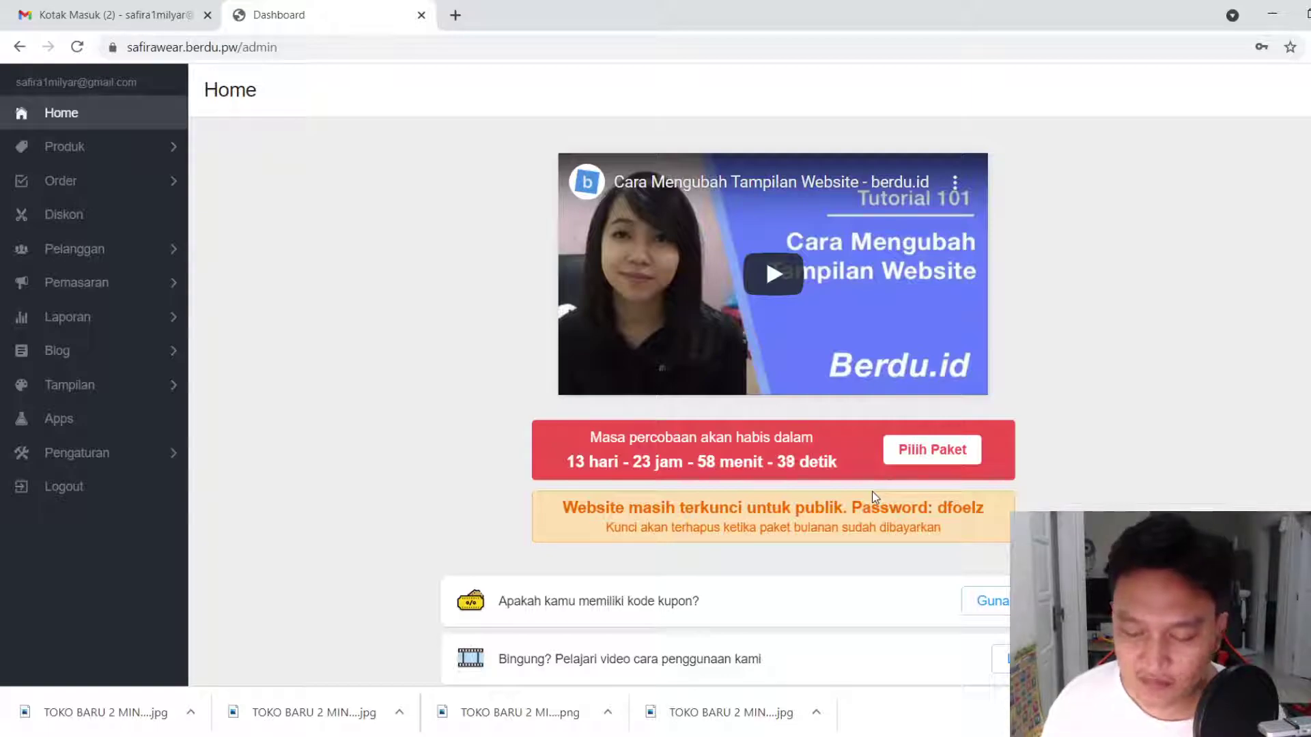
click(932, 449)
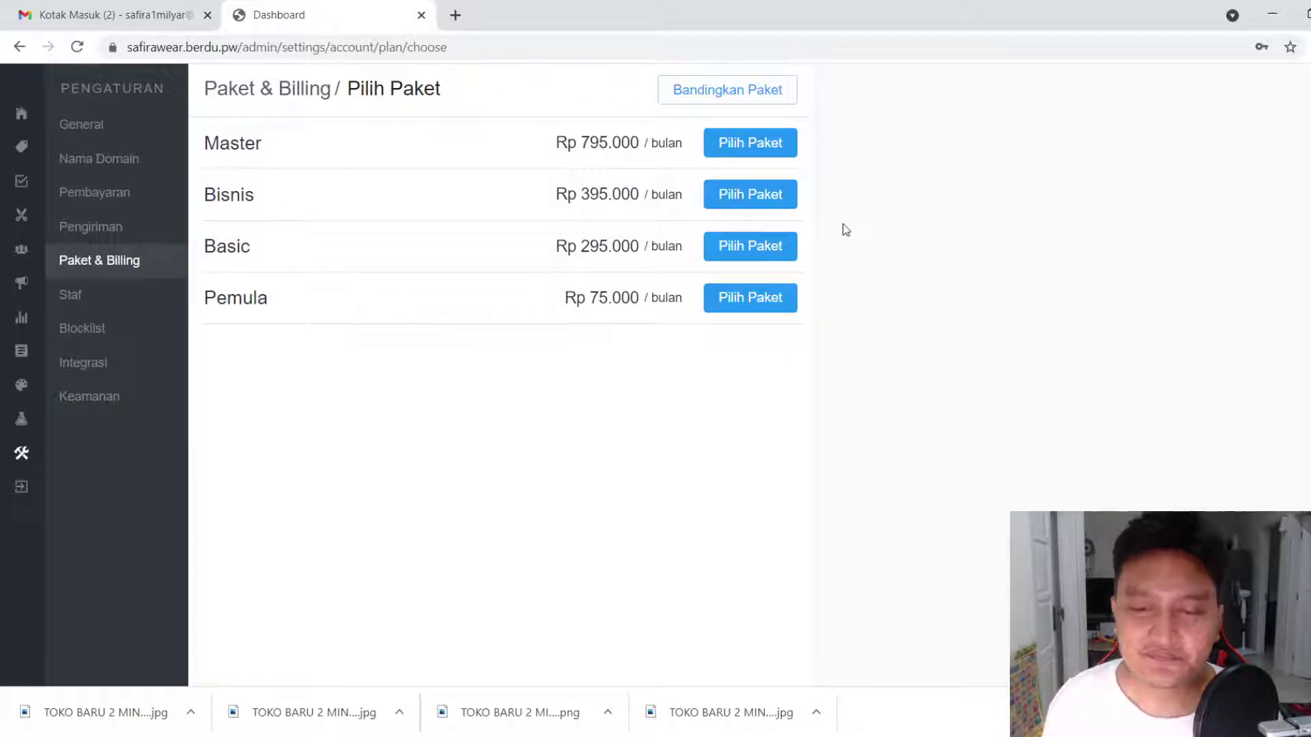
click(740, 101)
Scroll through the Pemula, Basic, Bisnis and Master plan comparison, then close the pricing tab
scroll(810, 293, down, 5)
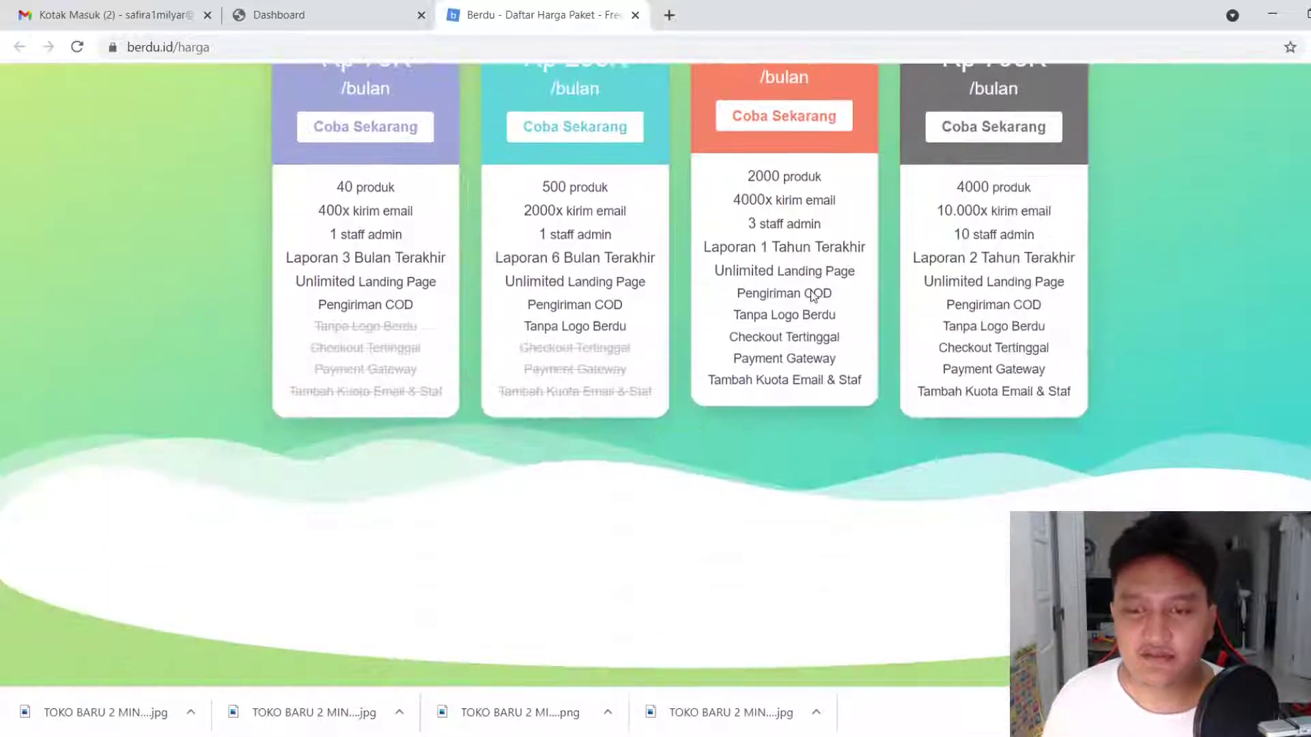
scroll(918, 451, up, 3)
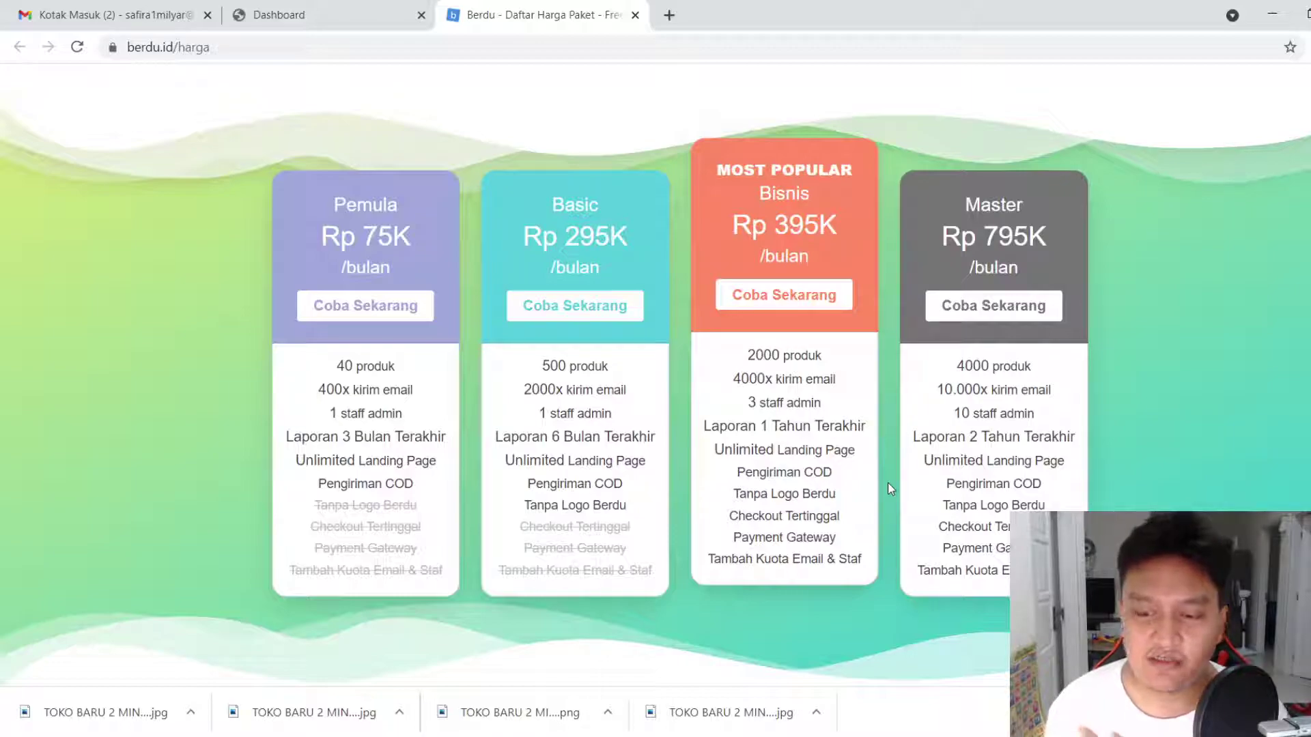
click(635, 15)
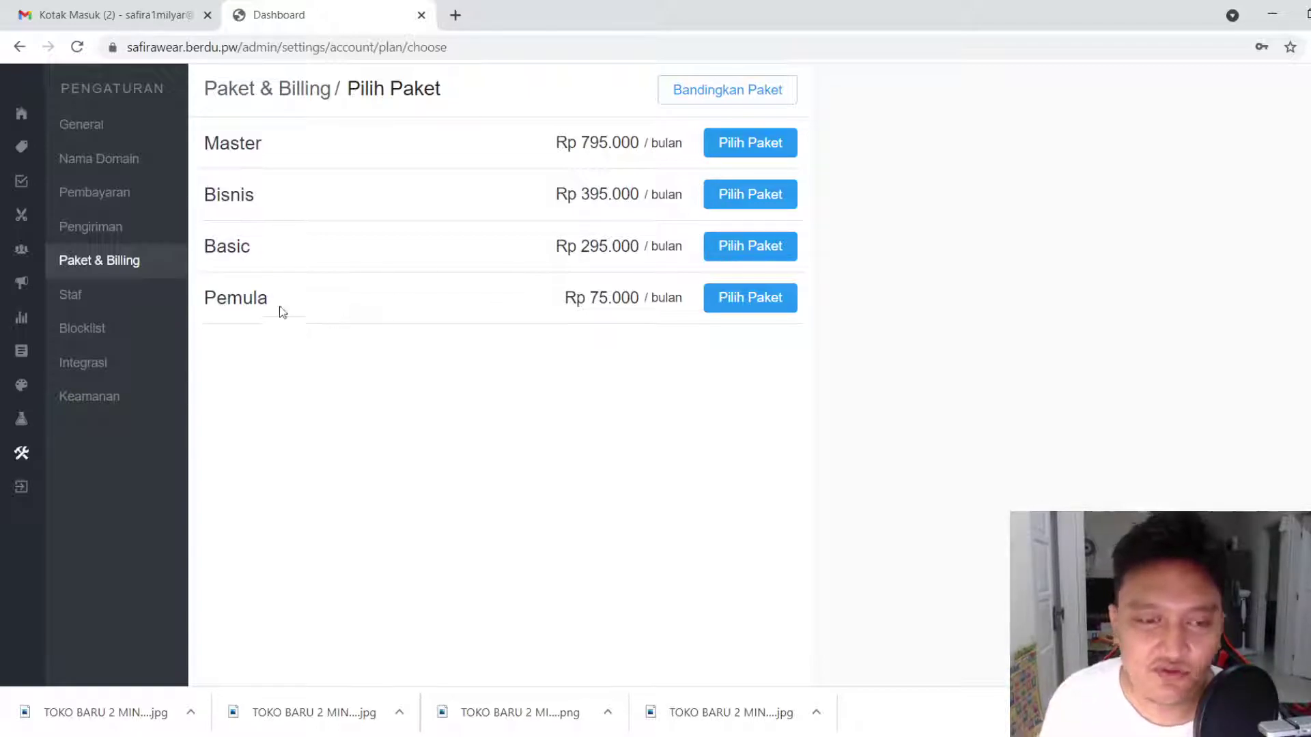
click(741, 309)
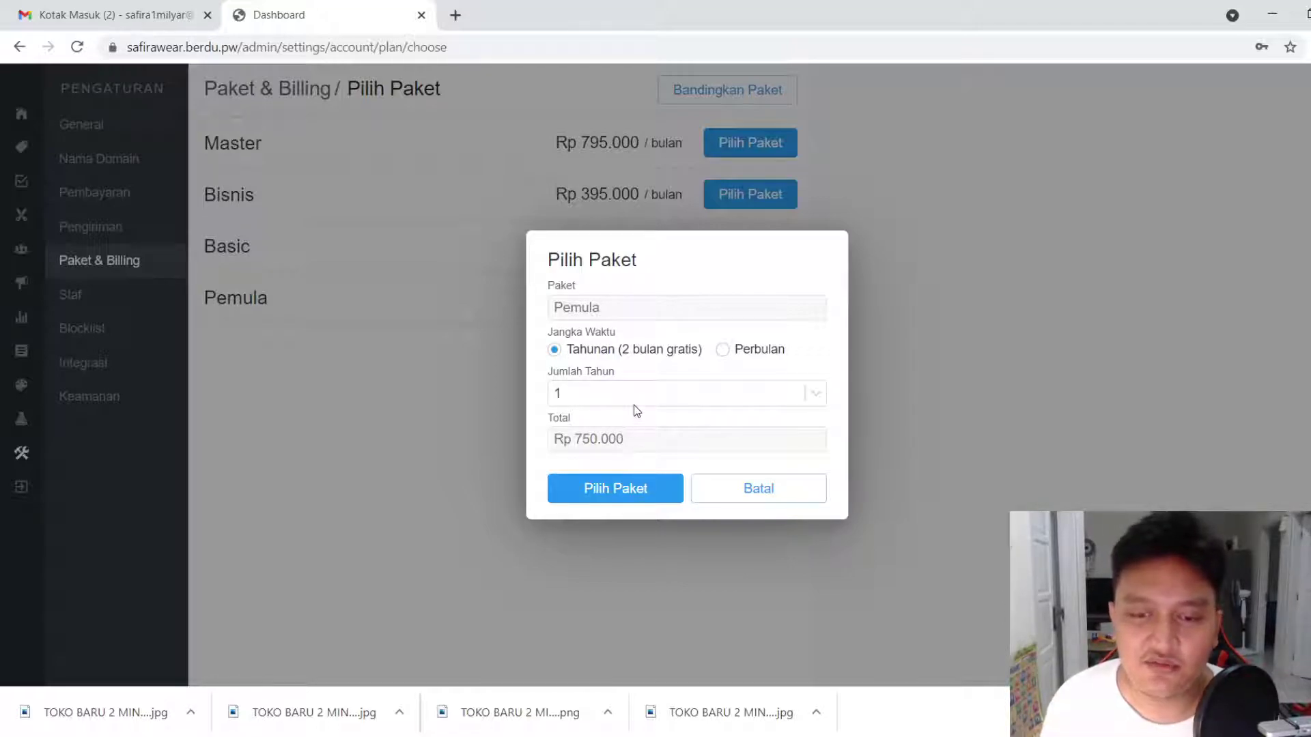
click(721, 349)
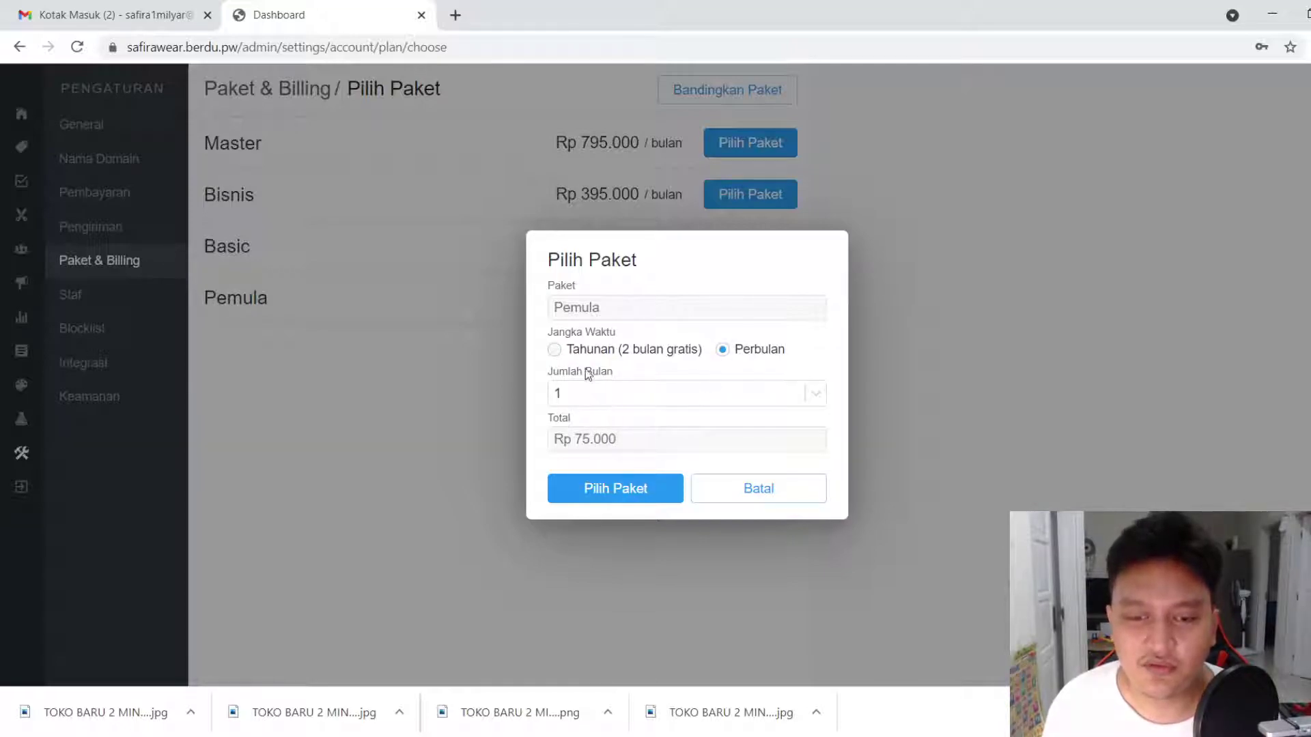
click(608, 397)
click(594, 432)
click(604, 394)
click(608, 455)
click(585, 350)
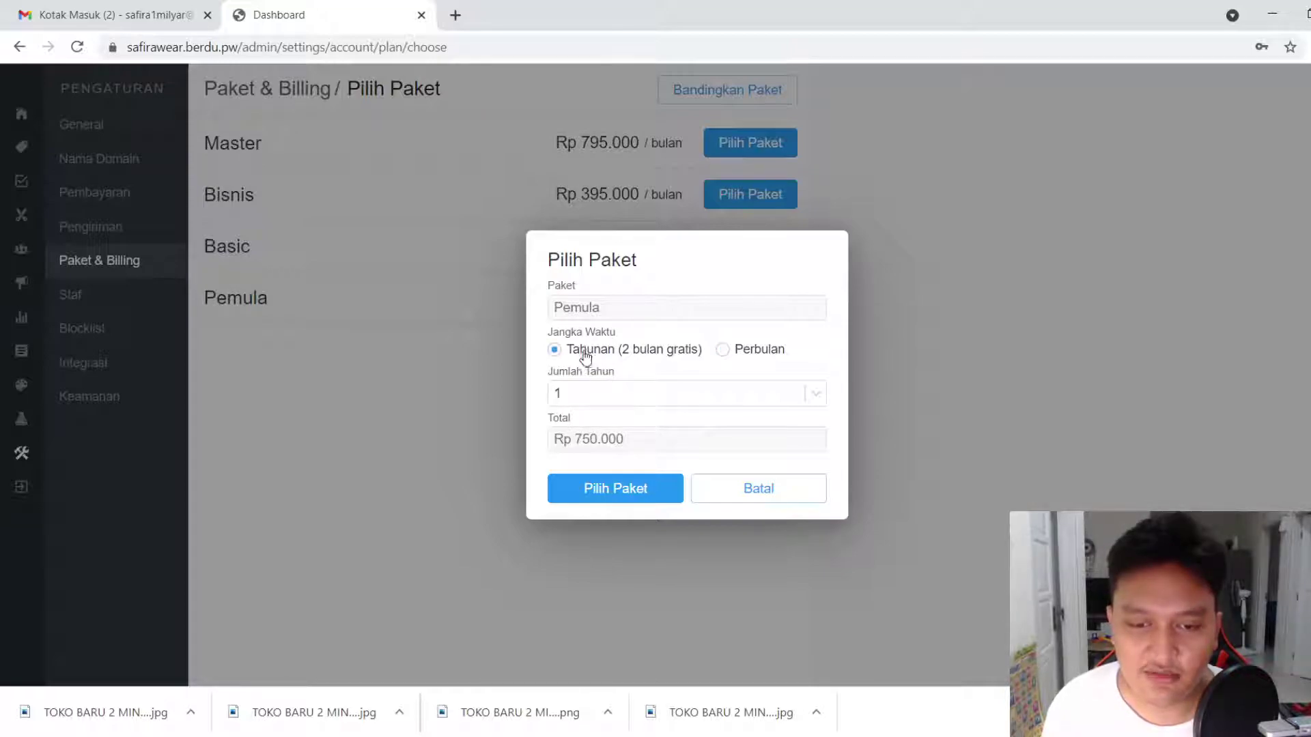
click(597, 398)
click(603, 451)
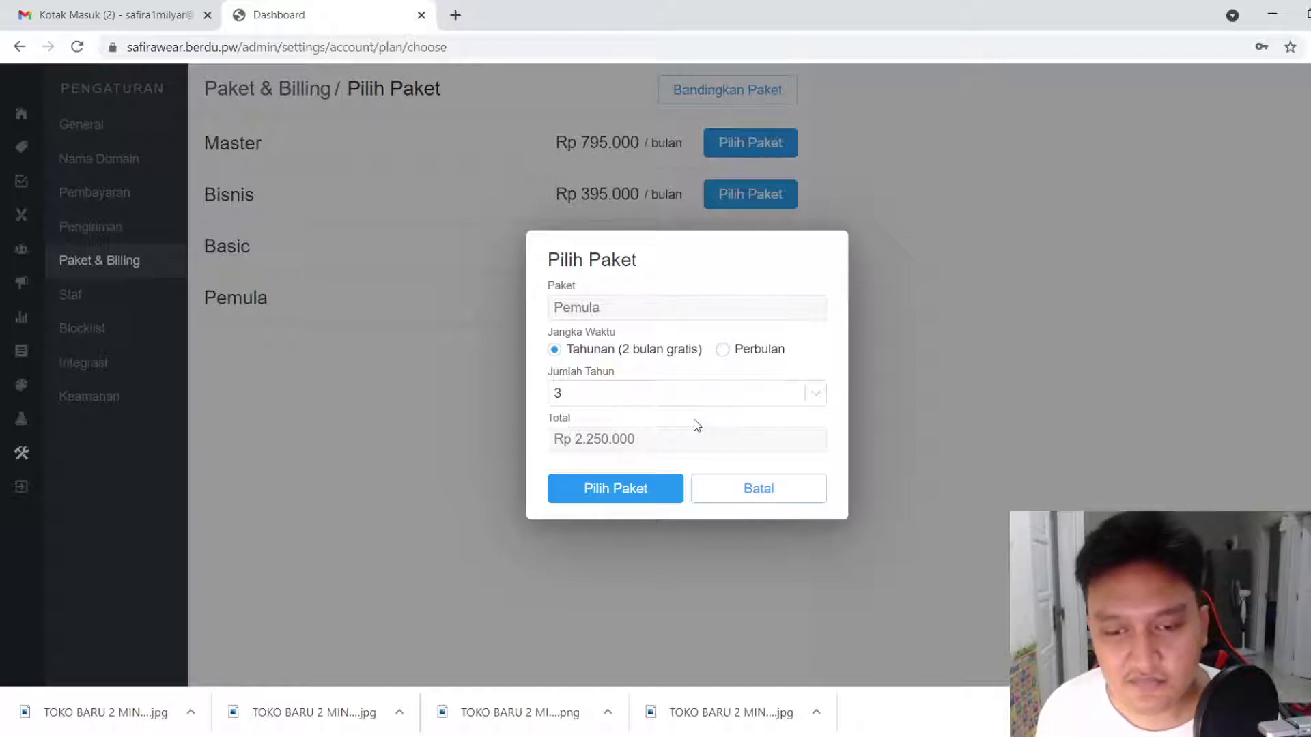
click(742, 492)
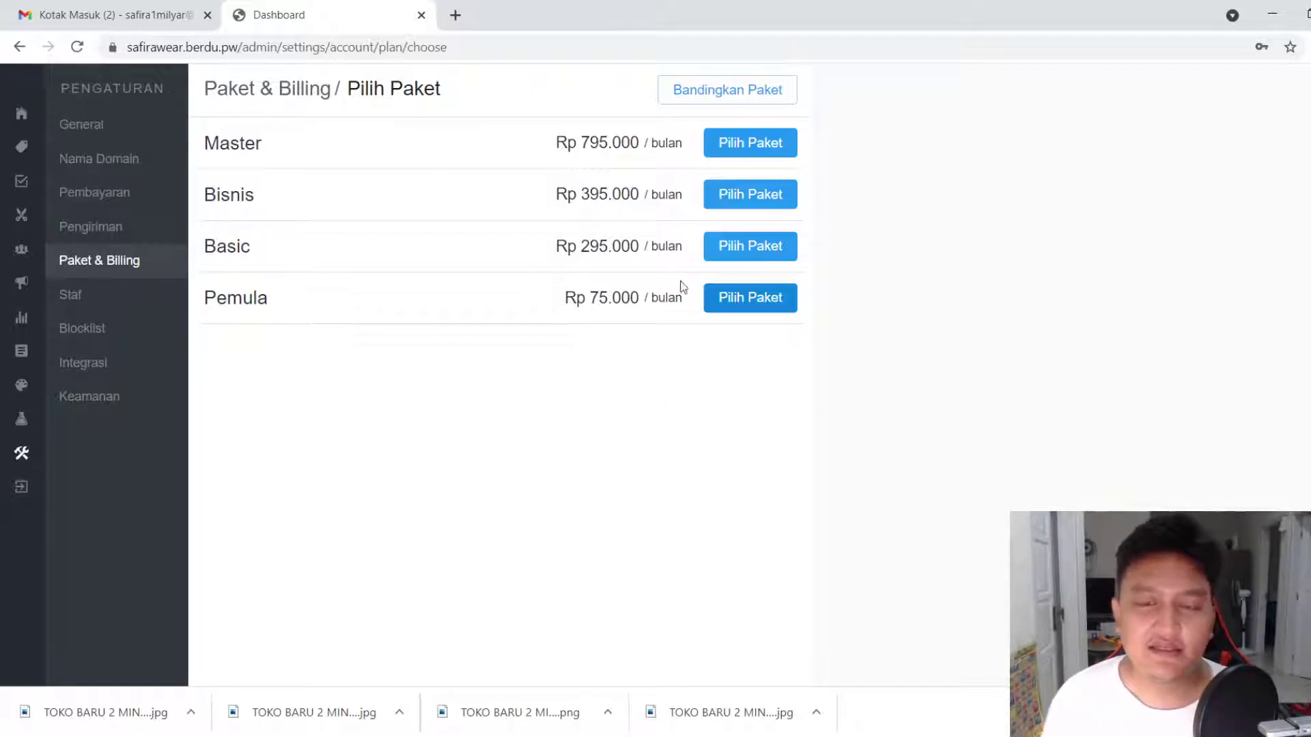
click(61, 154)
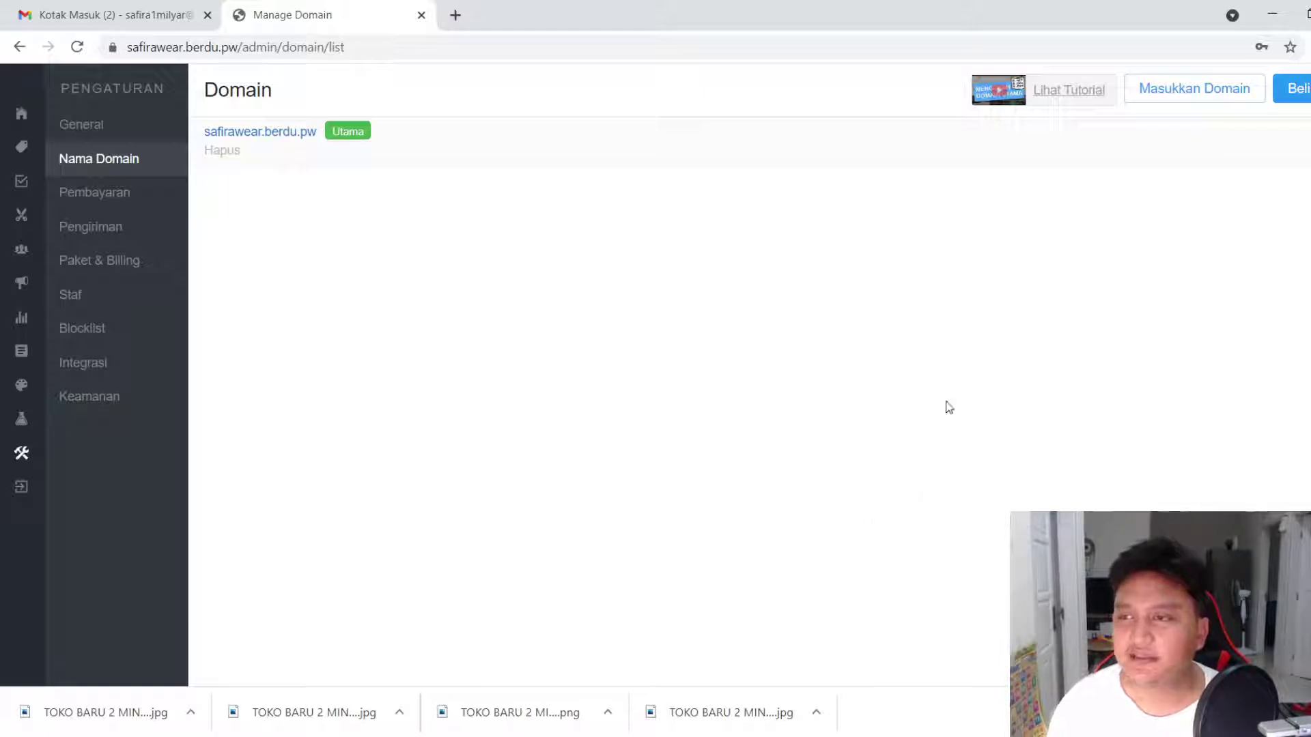
Open Domain / Beli Baru to see yearly prices for safirawear domains
click(1295, 84)
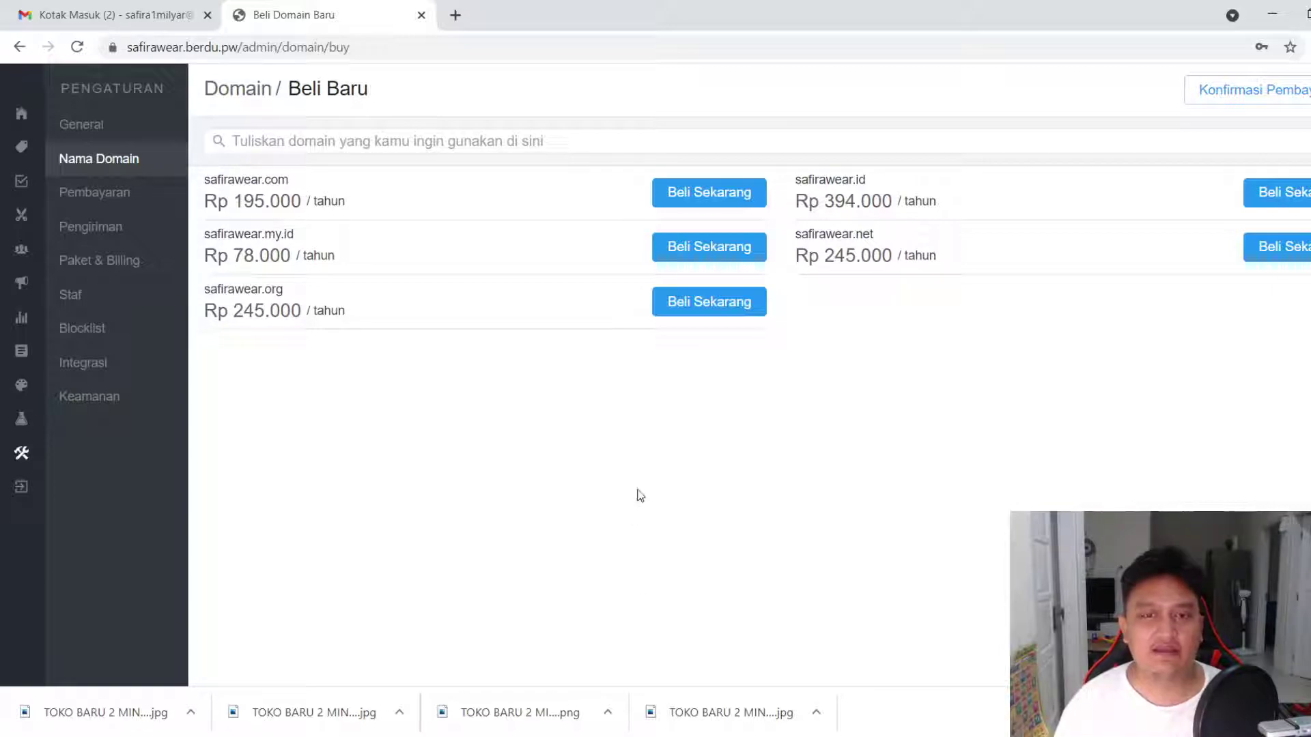
Check safirawear.id's 1-year registration, cancel the purchase, and go to Paket & Billing
click(1288, 205)
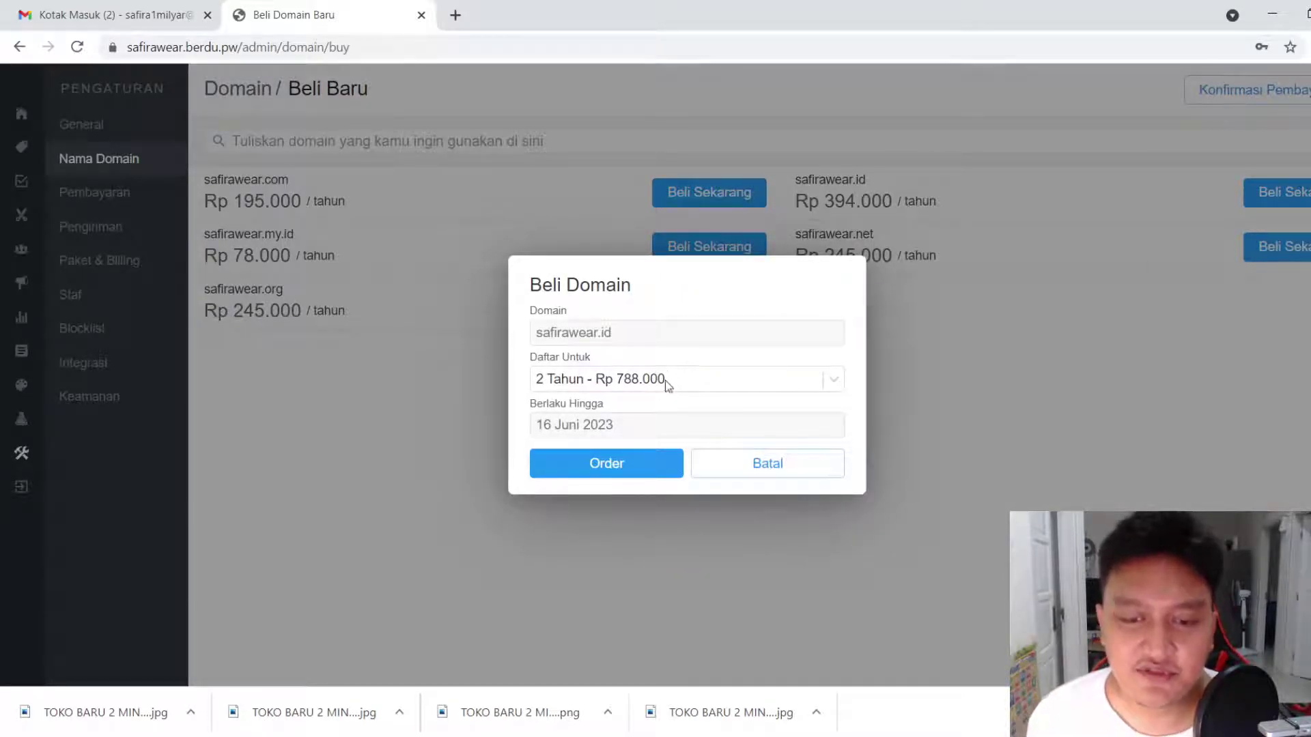
click(661, 377)
click(659, 395)
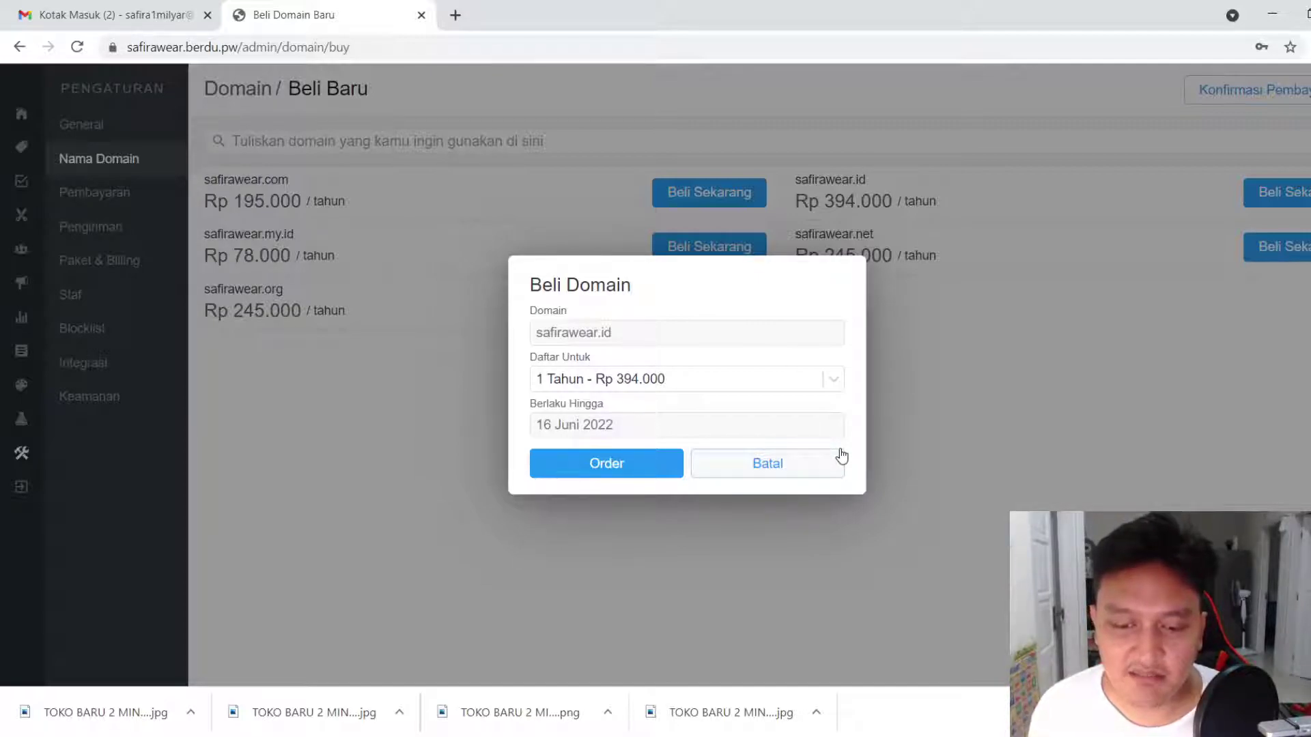
click(793, 464)
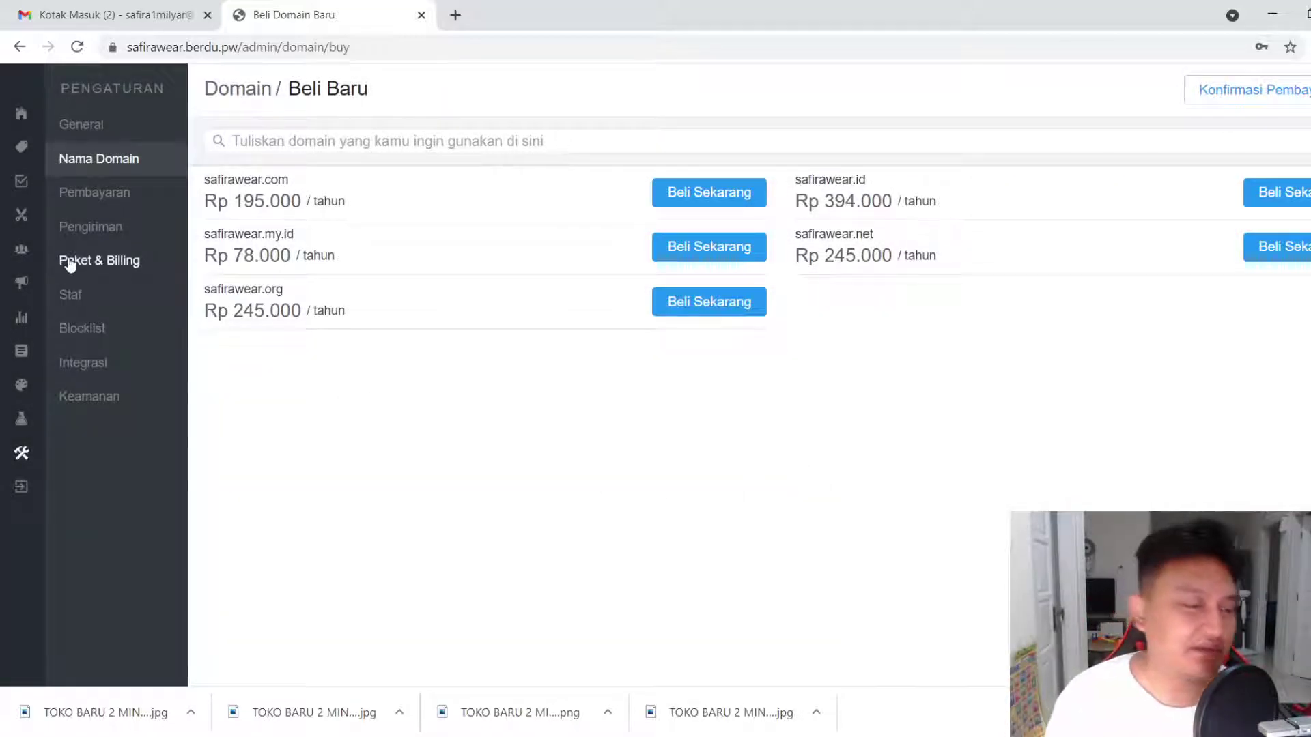
click(70, 263)
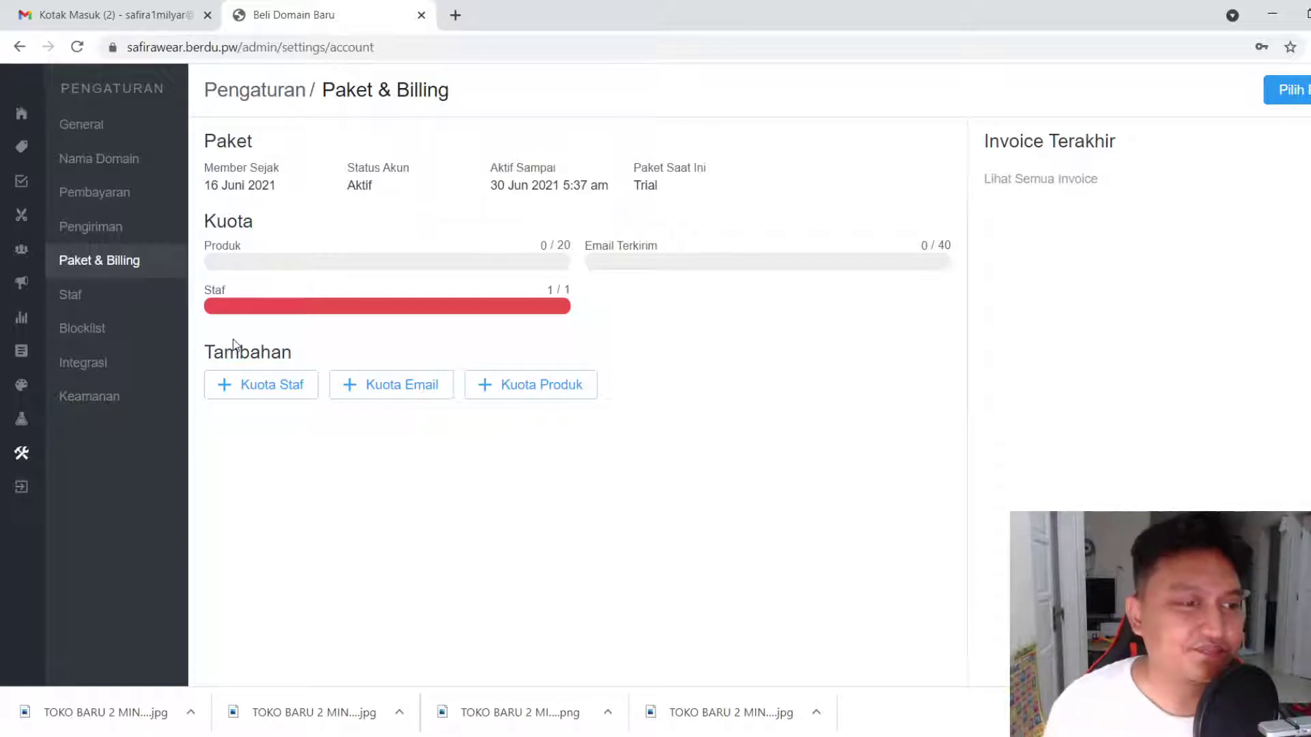
Go to Nama Domain settings, where safirawear.berdu.pw is the primary domain
click(102, 157)
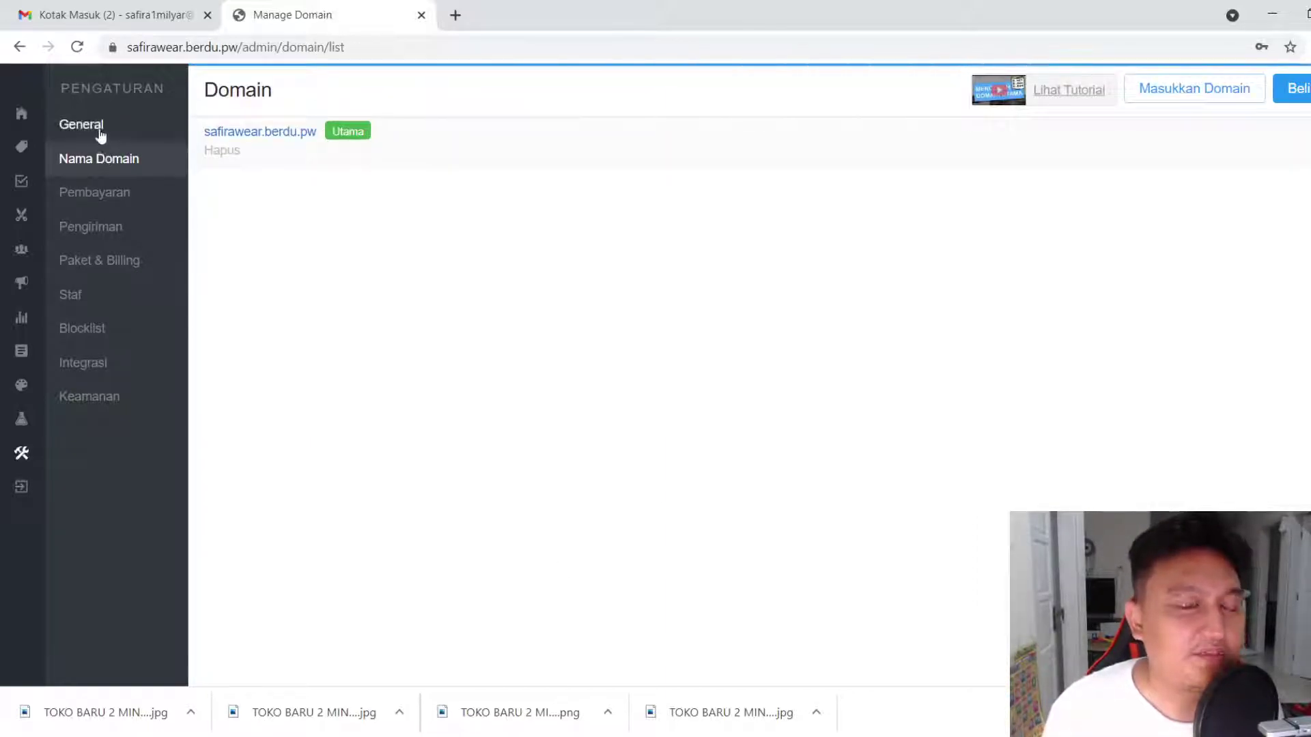
Open General settings with store name, currency, language, time zone and address
click(101, 136)
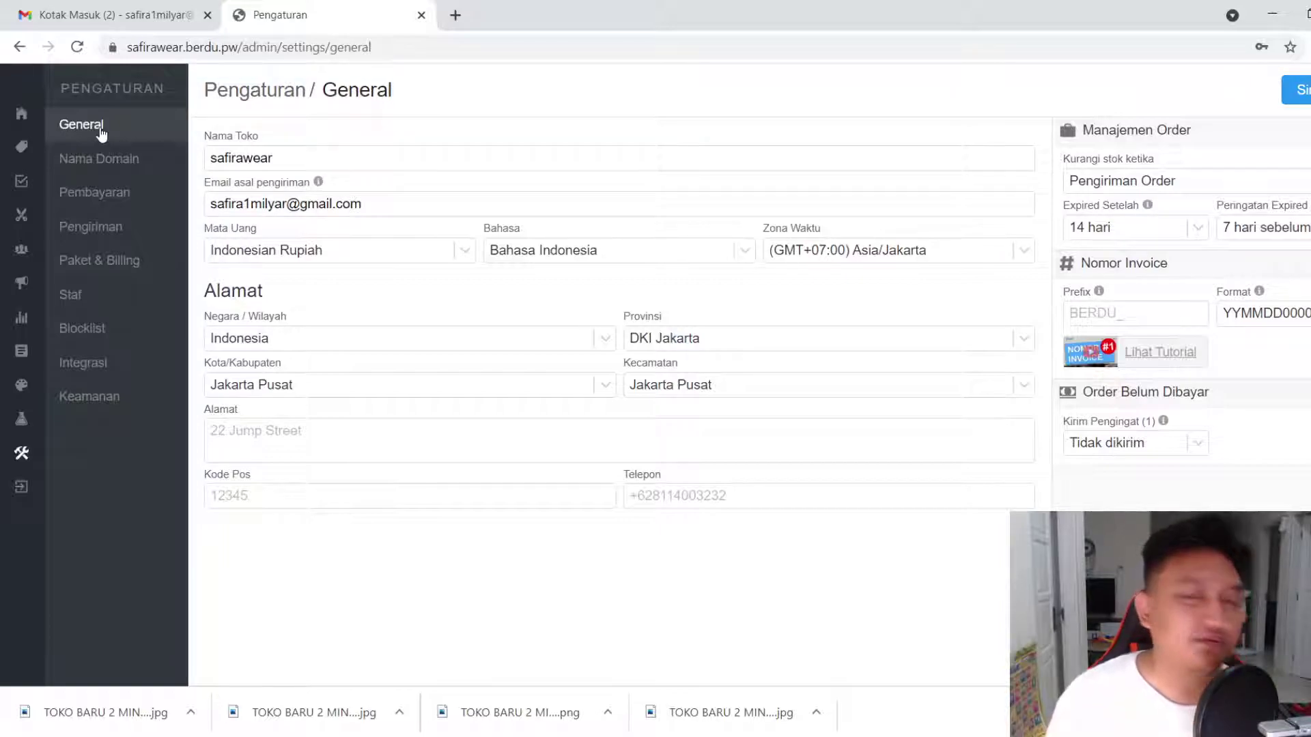